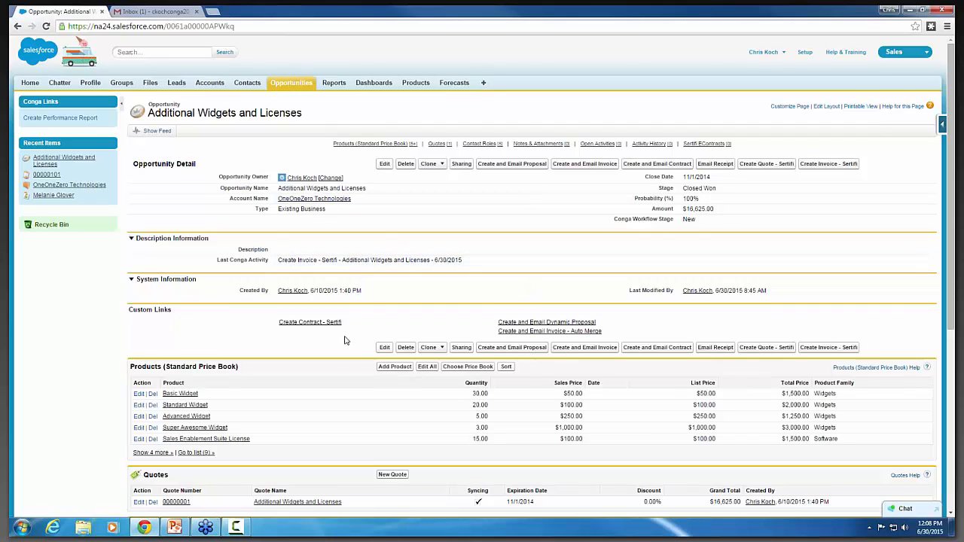
Generate the opportunity's Sertifi quote in Conga Composer using the Opportunity - Quote / Proposal - Sertifi WORD template, and merge it to Sertifi.
mouse_move(294, 205)
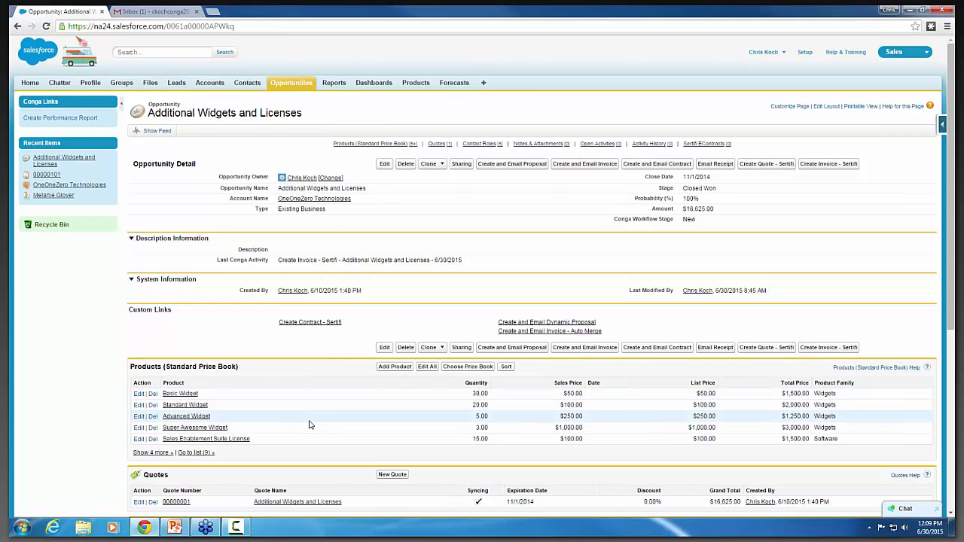
scroll(283, 406, down, 2)
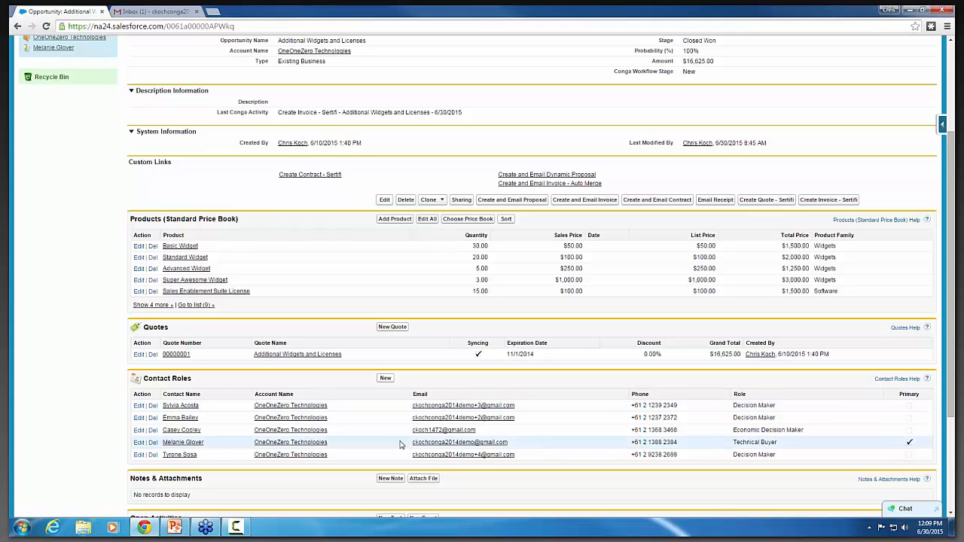
scroll(95, 282, up, 2)
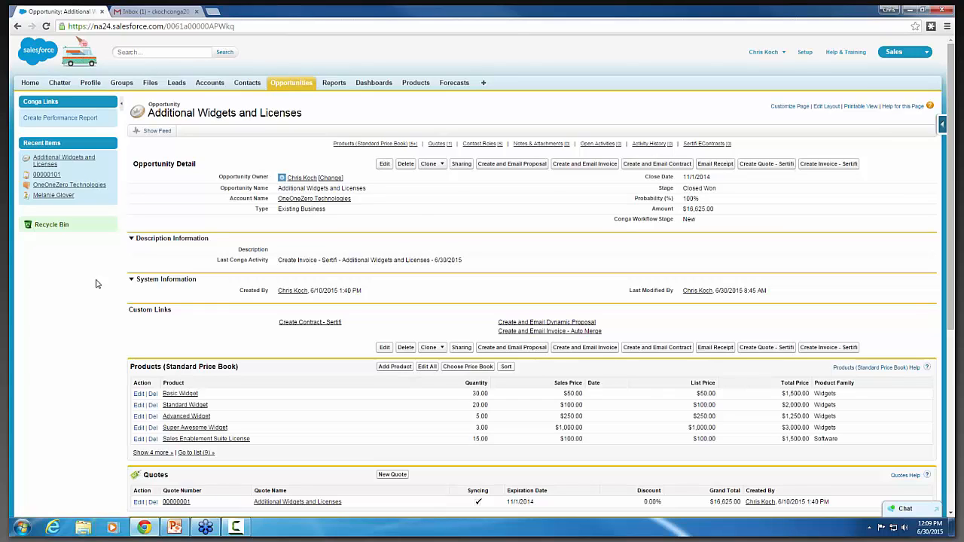
click(763, 165)
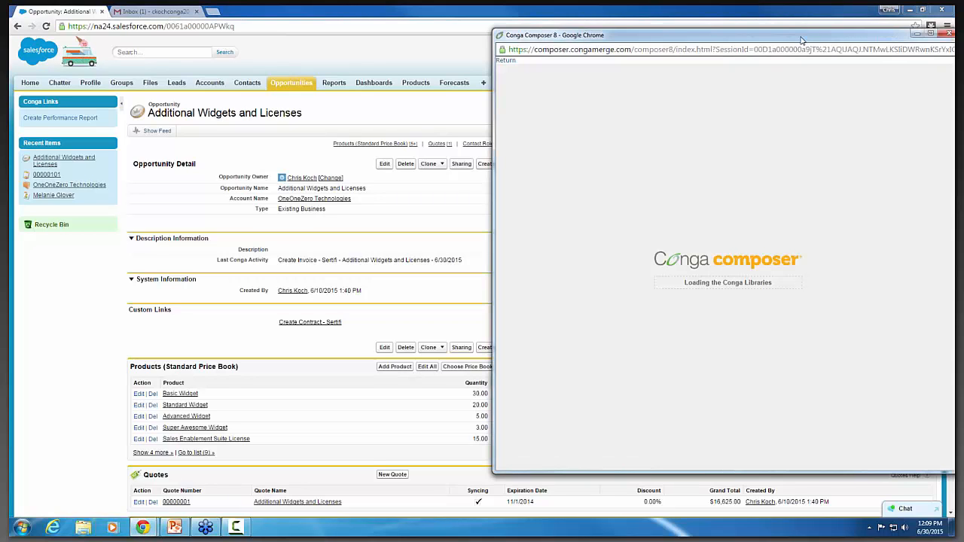
drag(801, 40, 562, 66)
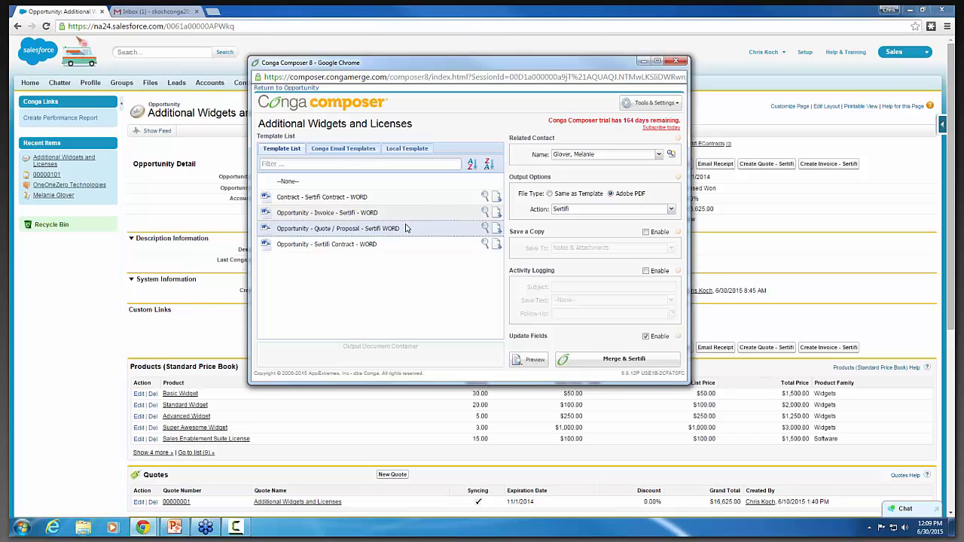
mouse_move(407, 231)
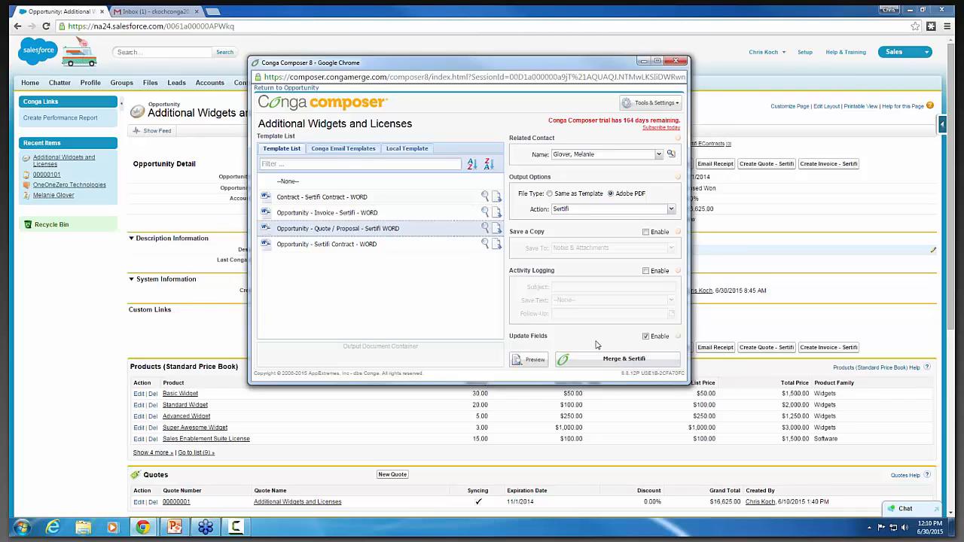
click(620, 363)
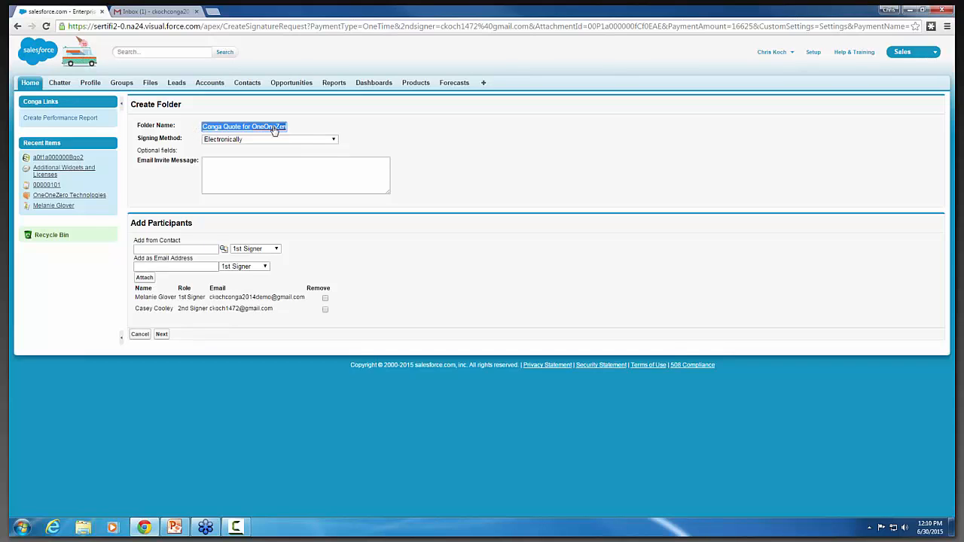
Set the signature folder's signing method to Electronically and continue to adding content.
click(333, 143)
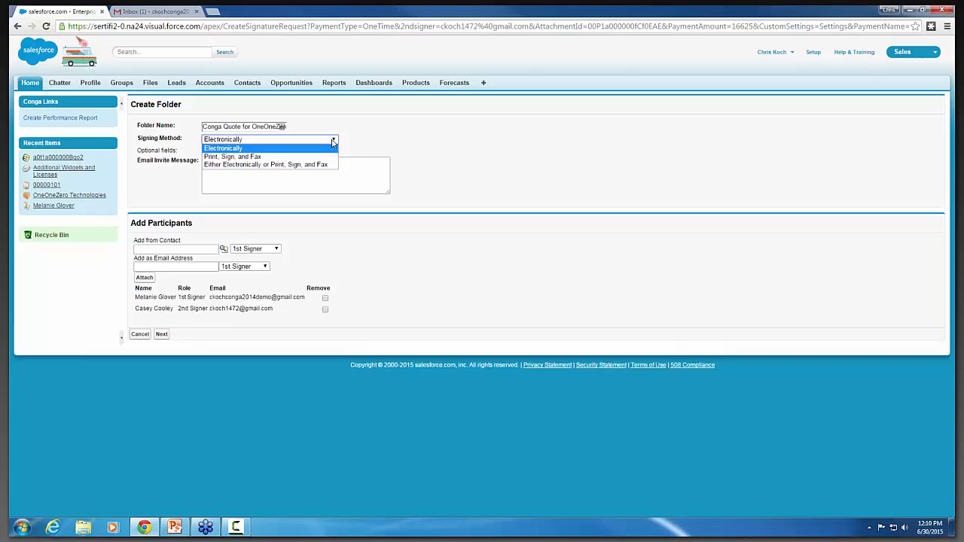
click(291, 149)
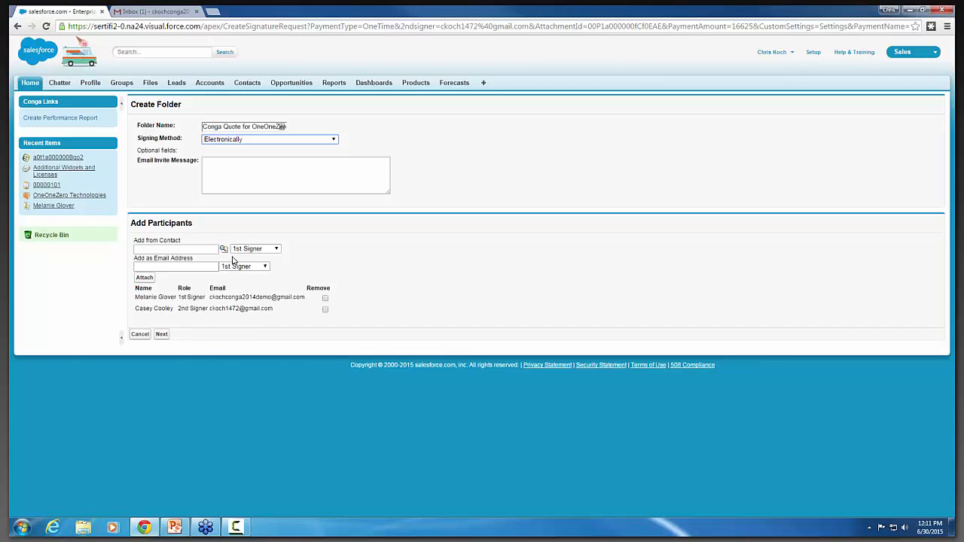
click(165, 337)
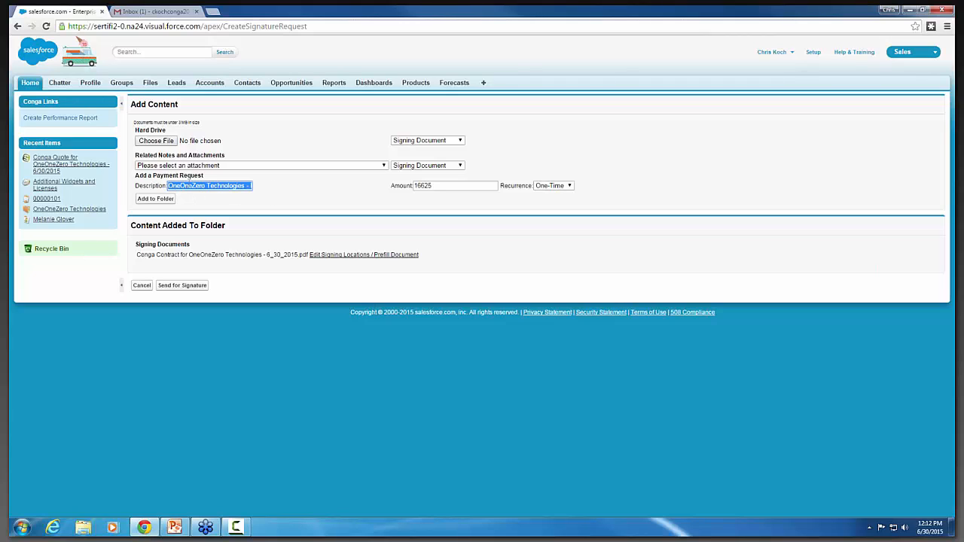
Review the payment request's full description and its amount.
click(186, 185)
text(Existing Business)
key(Left)
key(Left)
key(Left)
key(Left)
key(Left)
key(Left)
key(Left)
key(Left)
key(Left)
key(Left)
key(Left)
key(Left)
key(Left)
key(Left)
key(Left)
key(Left)
key(Left)
key(Left)
key(Left)
key(Left)
key(Right)
key(Right)
key(Right)
key(Right)
key(Right)
key(Right)
key(Right)
key(Right)
key(Right)
key(Right)
key(Right)
key(Right)
key(Right)
key(Right)
key(Right)
key(Right)
key(Right)
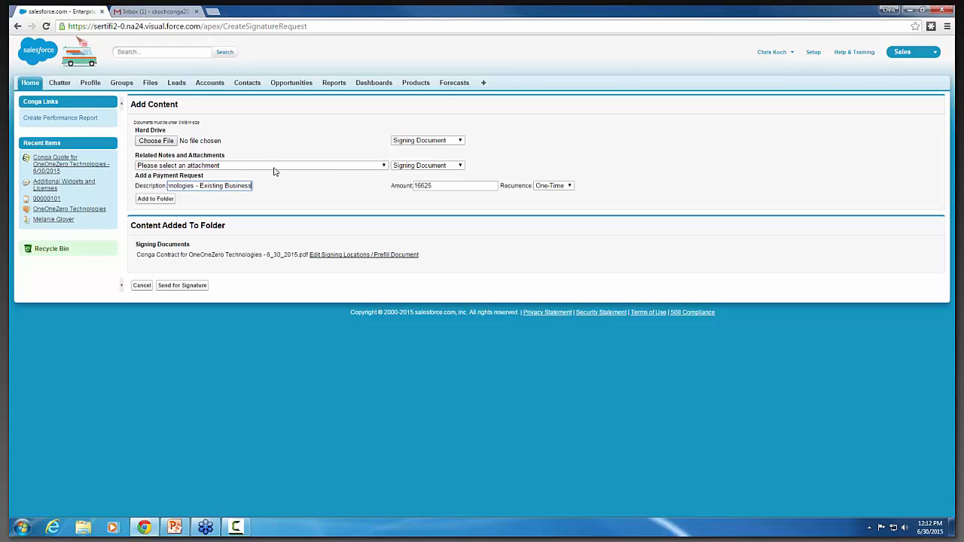
click(443, 186)
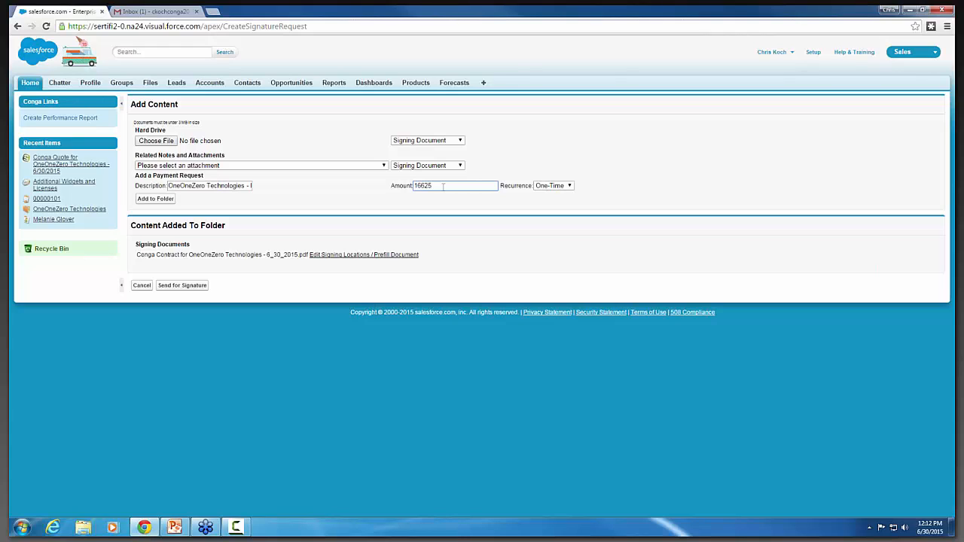
Add the payment request to the folder with One-Time recurrence, and send the folder for signature, returning to the opportunity.
click(570, 186)
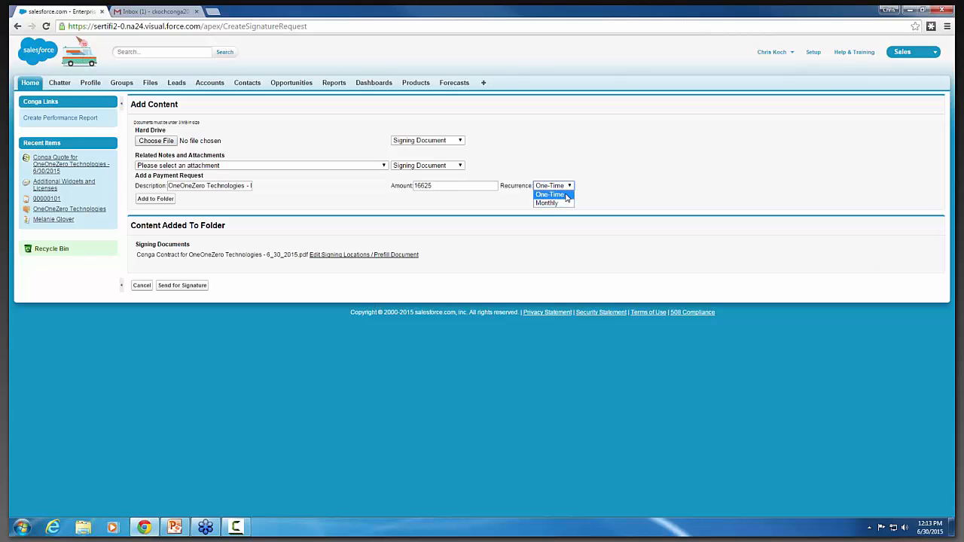
click(566, 196)
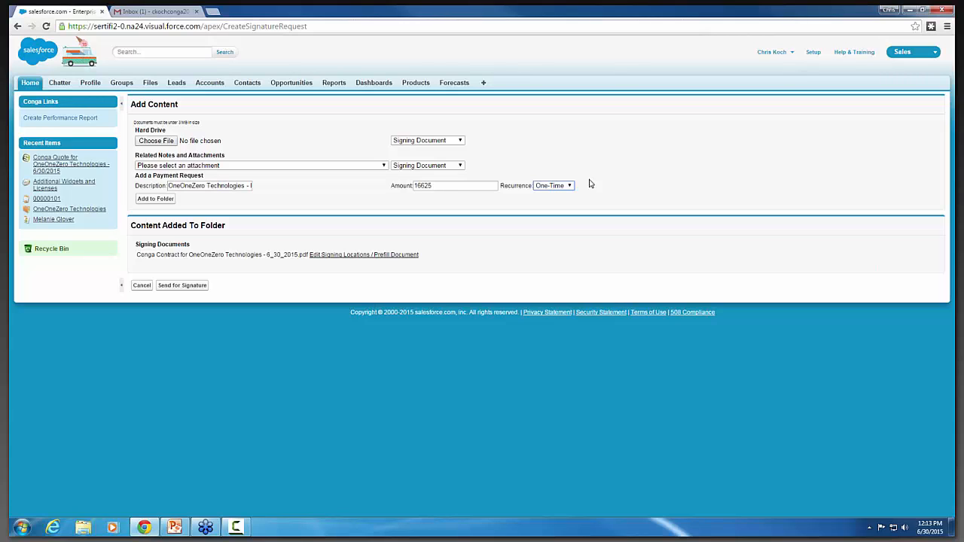
click(569, 186)
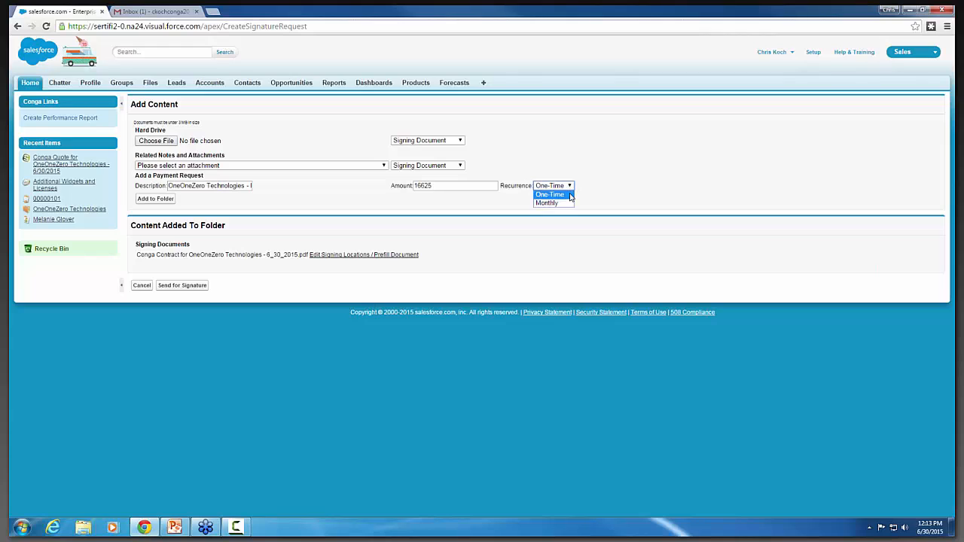
click(571, 194)
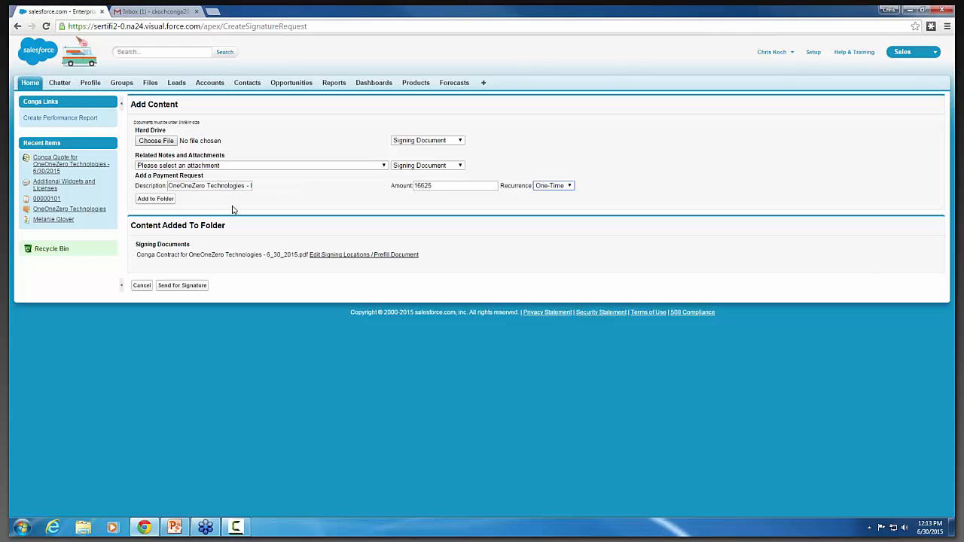
click(161, 200)
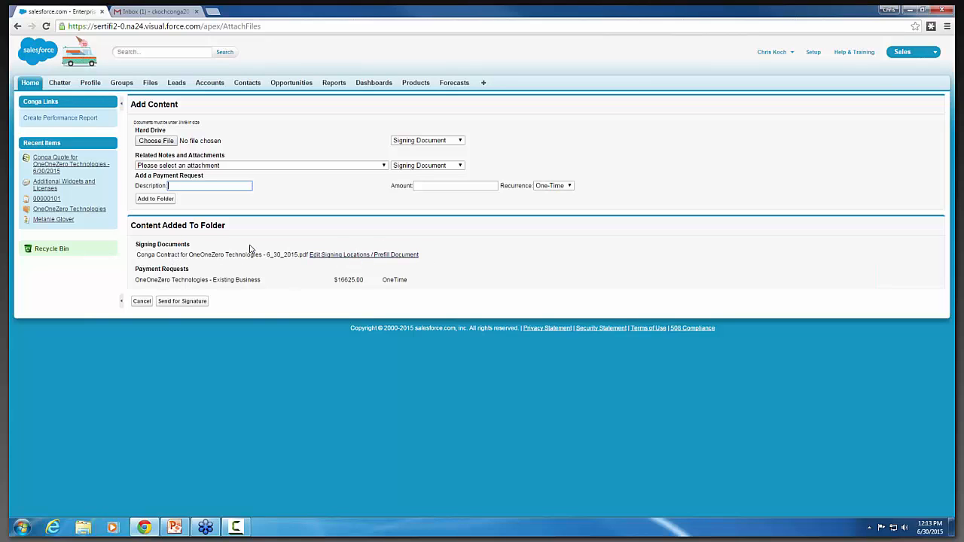
click(184, 303)
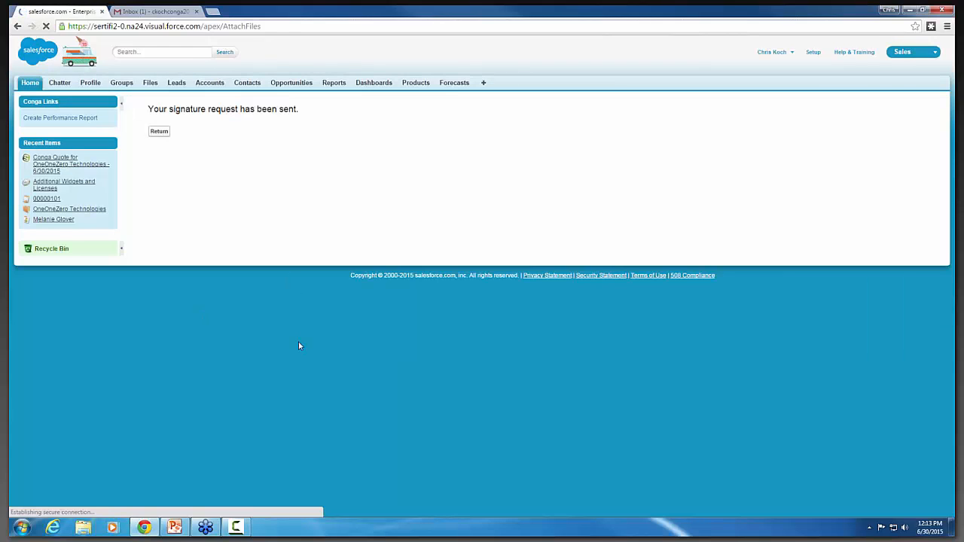
click(159, 132)
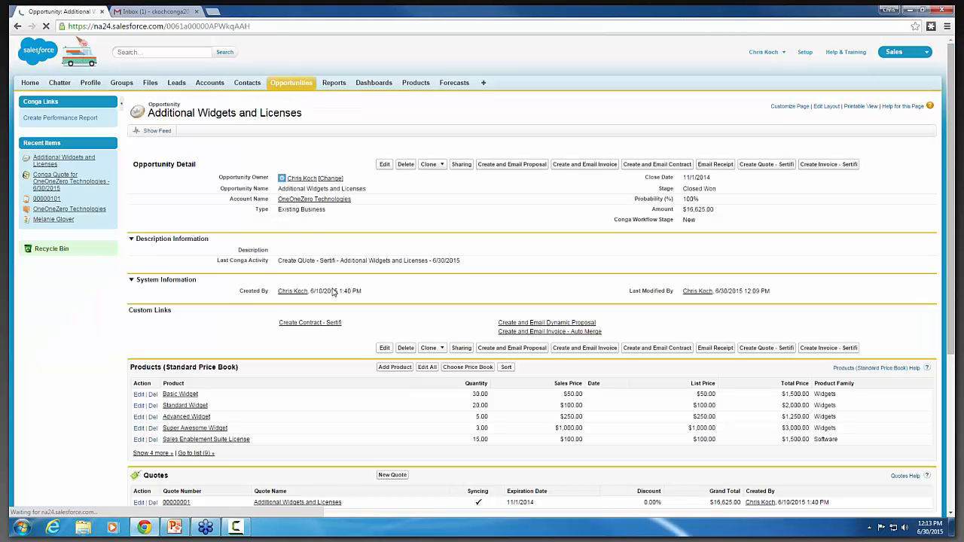
Switch to the Gmail inbox and delete the SpringCM "Salesforce Integration Error" conversation.
click(165, 12)
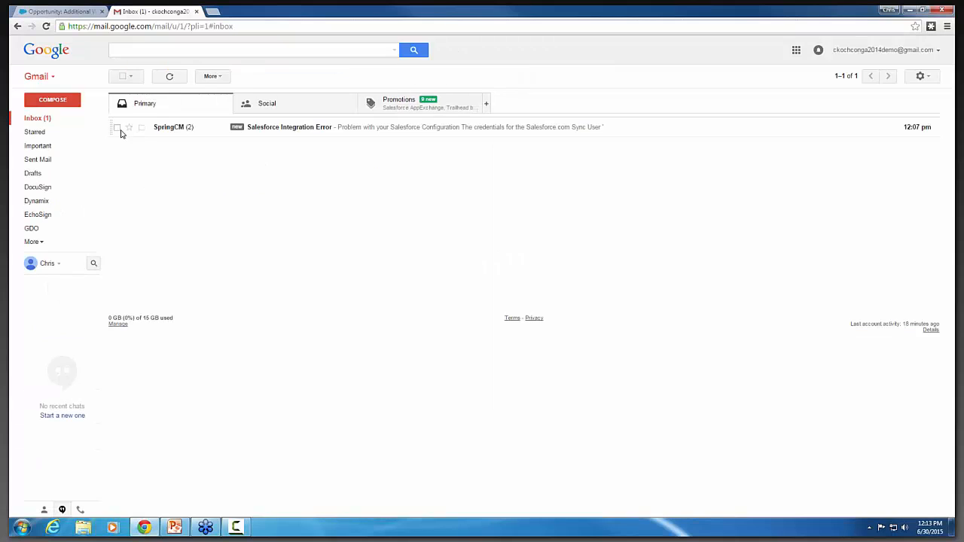
click(117, 127)
click(240, 77)
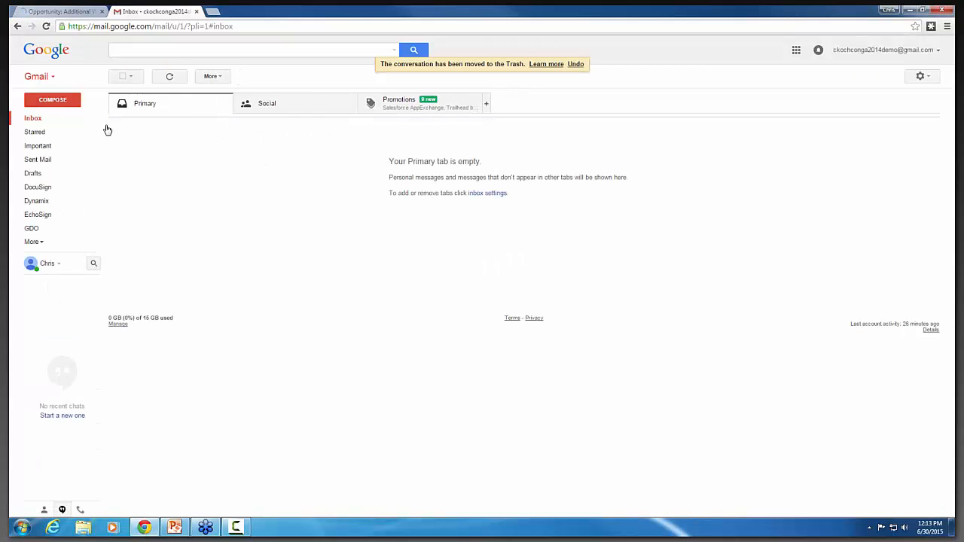
Refresh the inbox and open the signing room from the "Worlds Away Inc. Documents for E-Signature" e-mail.
click(36, 118)
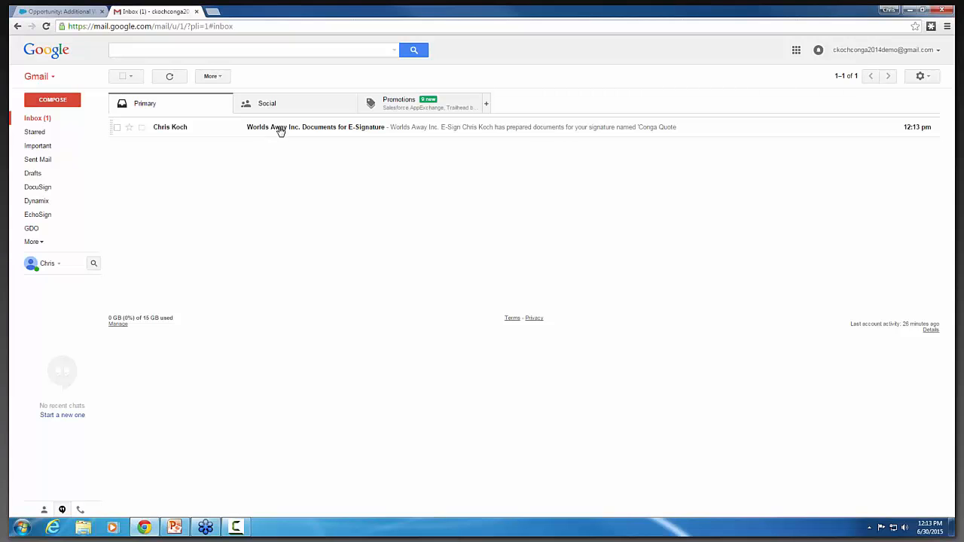
click(279, 128)
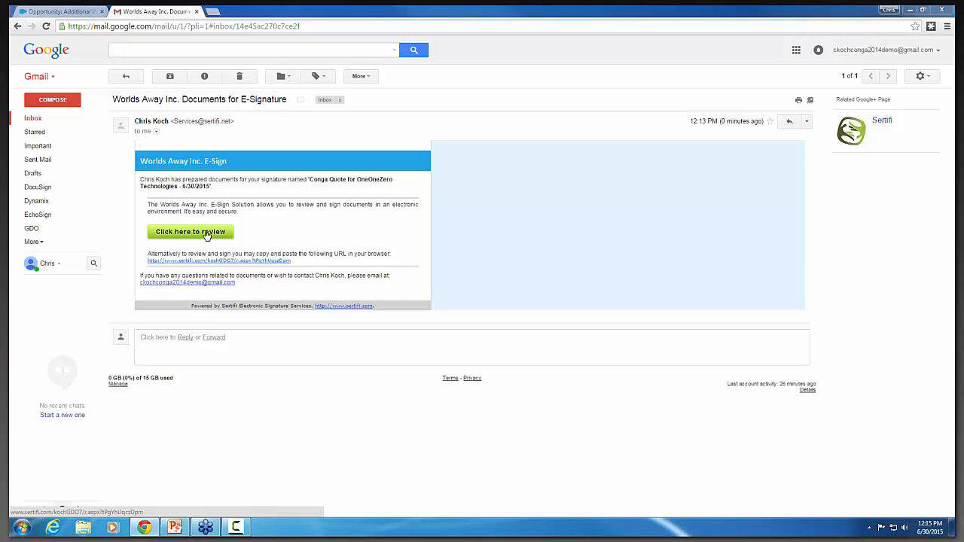
click(207, 235)
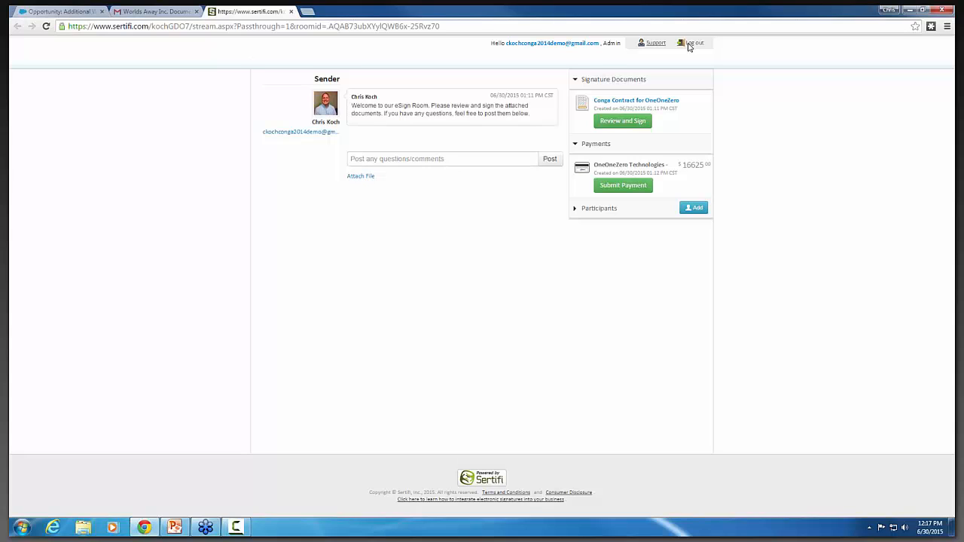
Open the Conga Contract for signing and read through the product tables, proposal summary and signature block.
click(622, 122)
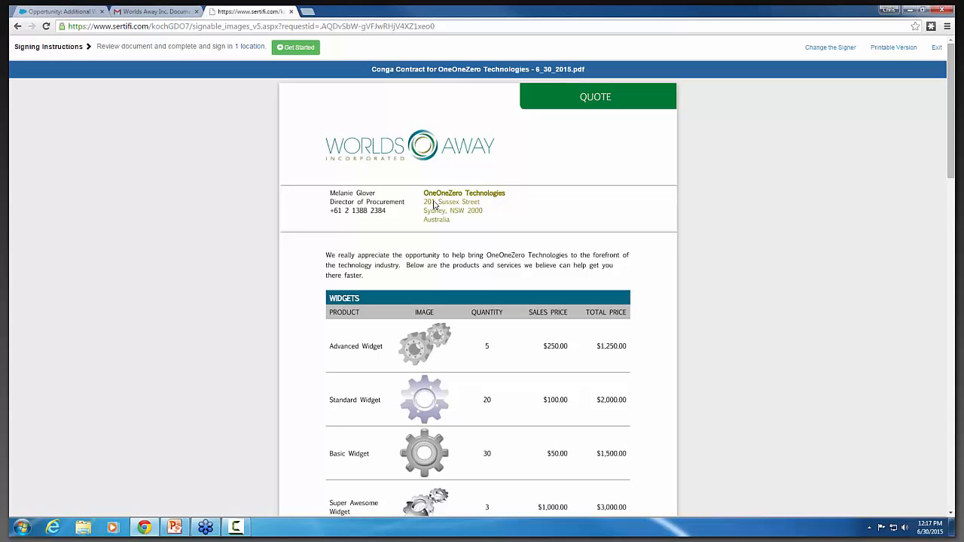
scroll(567, 219, down, 2)
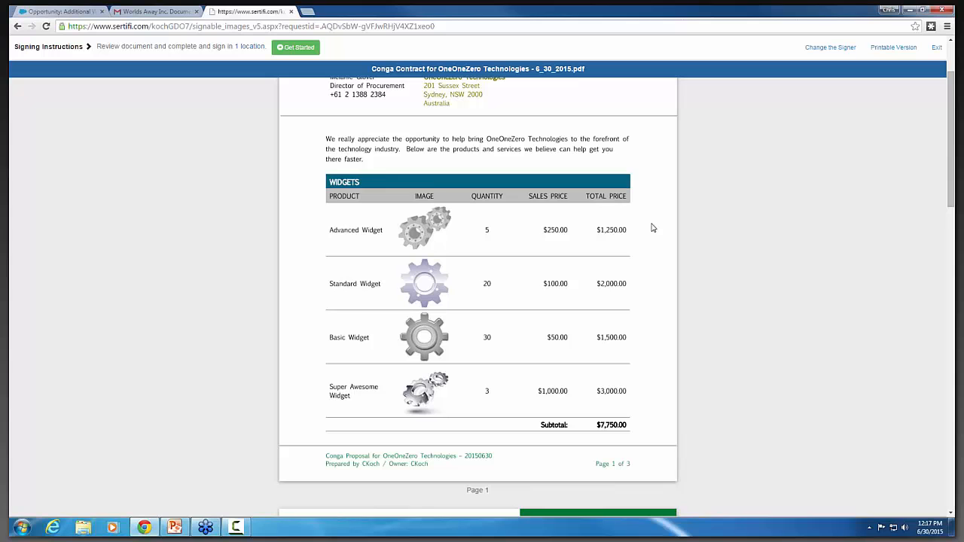
scroll(651, 227, down, 2)
scroll(613, 225, up, 1)
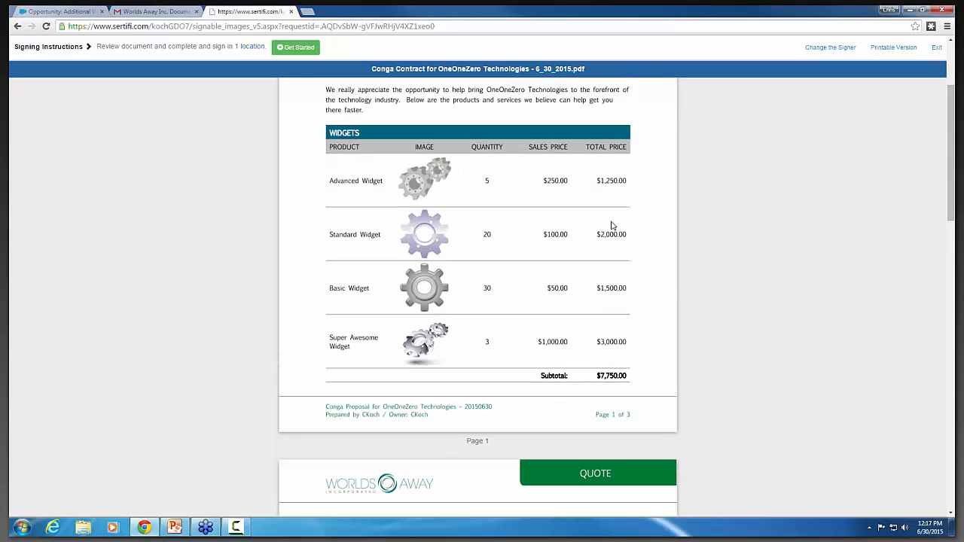
scroll(648, 201, down, 1)
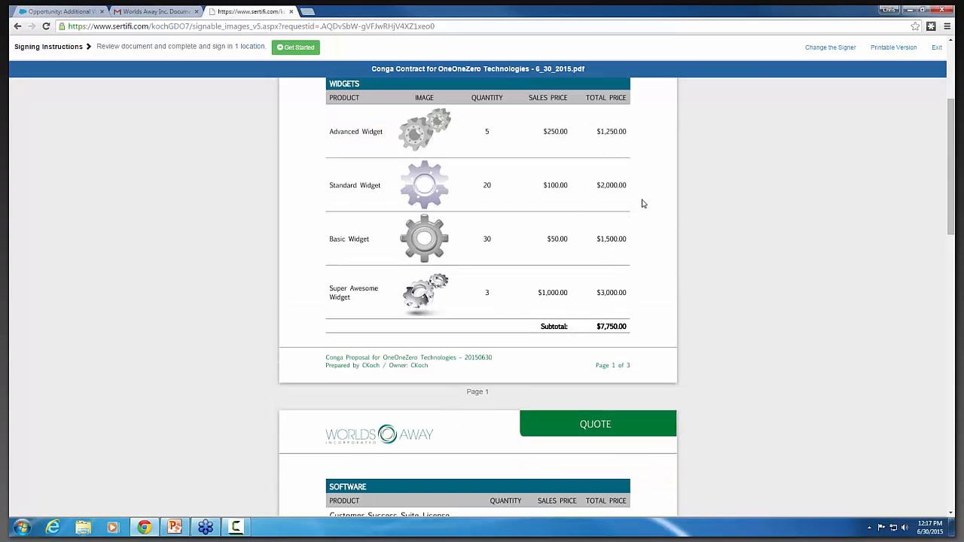
scroll(644, 204, down, 5)
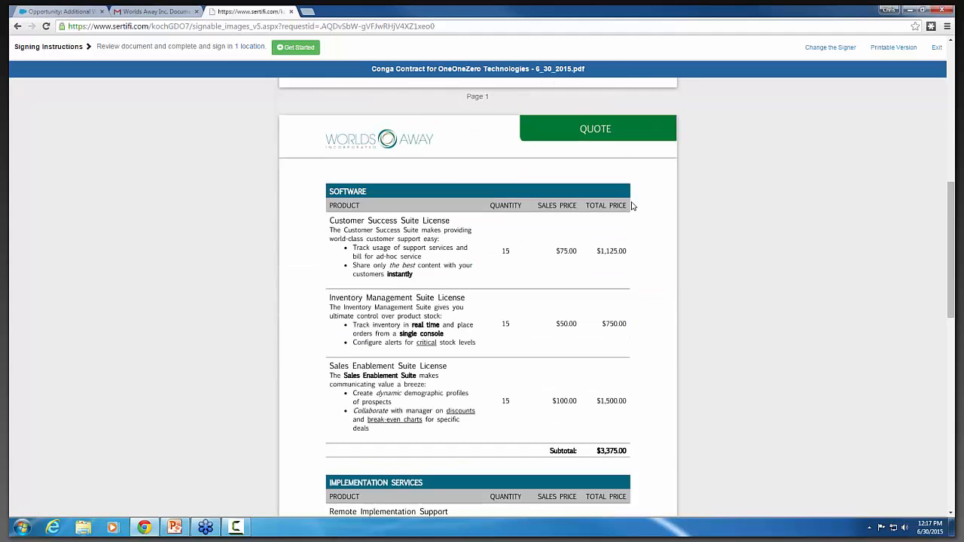
scroll(633, 207, down, 4)
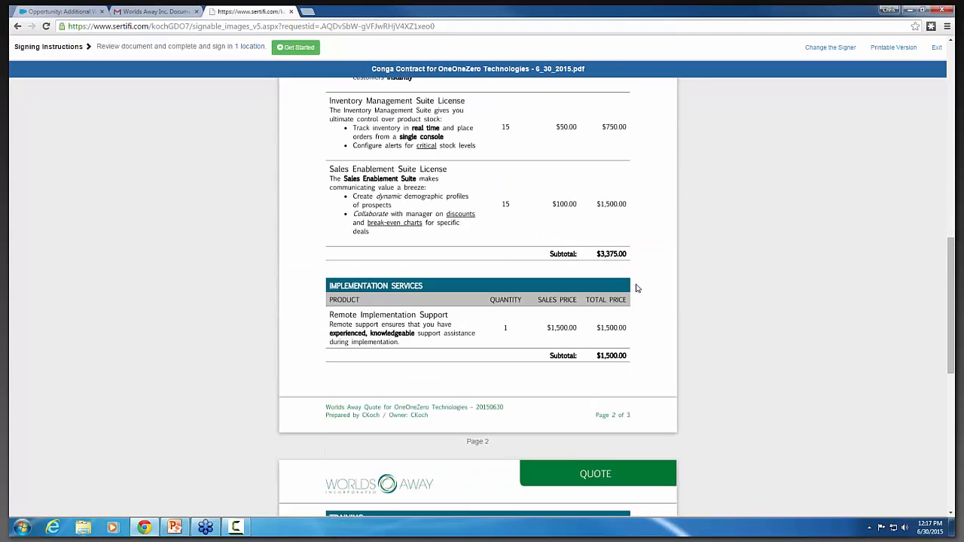
scroll(637, 288, down, 5)
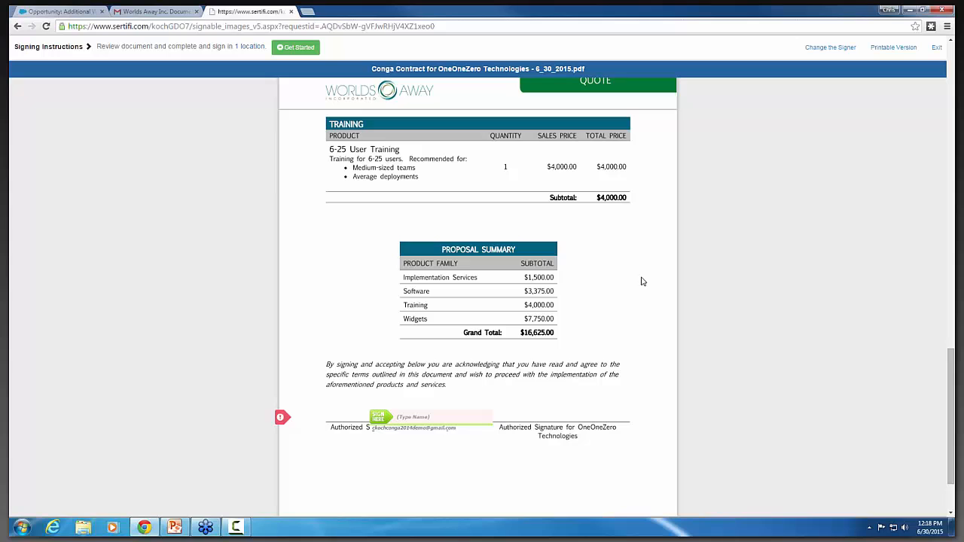
scroll(643, 282, down, 1)
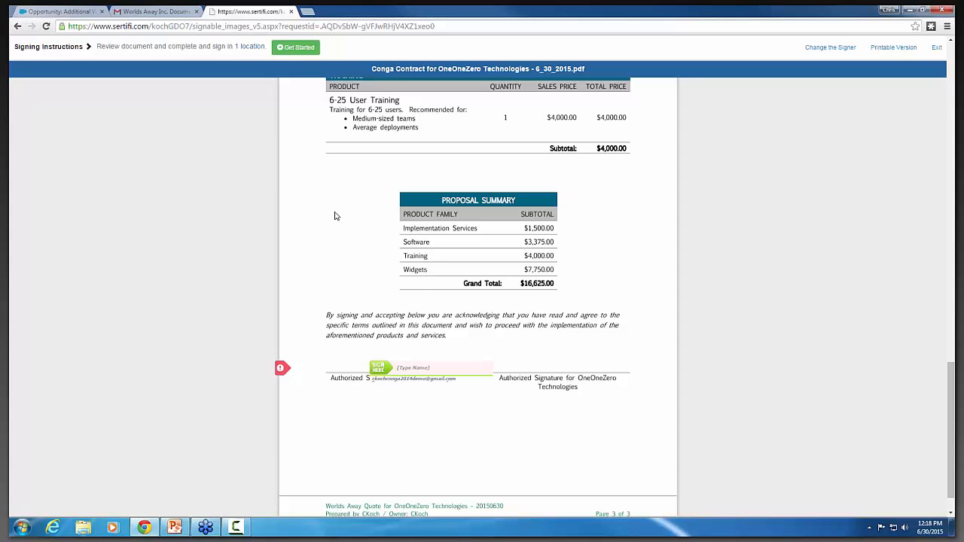
Sign the document with the signer's full name in the authorized signature field and submit it electronically.
click(297, 48)
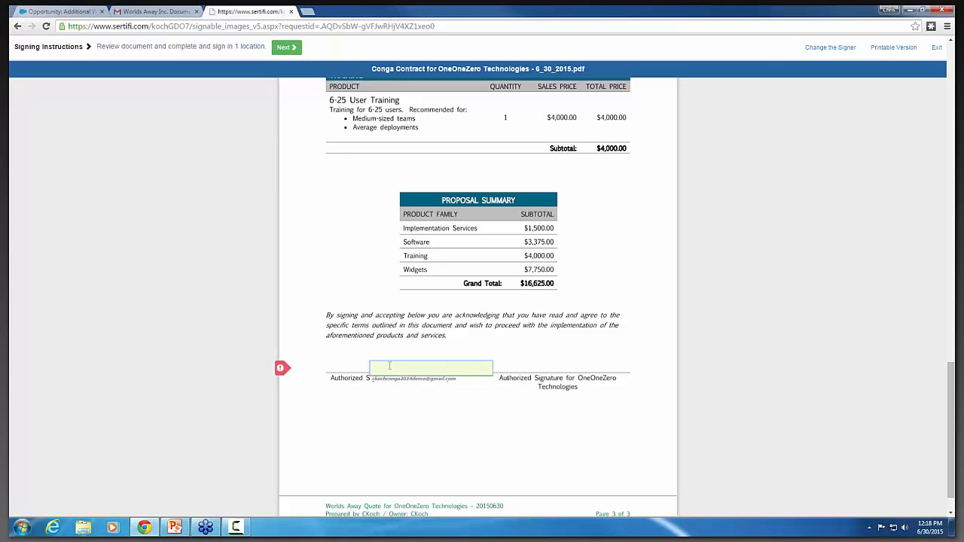
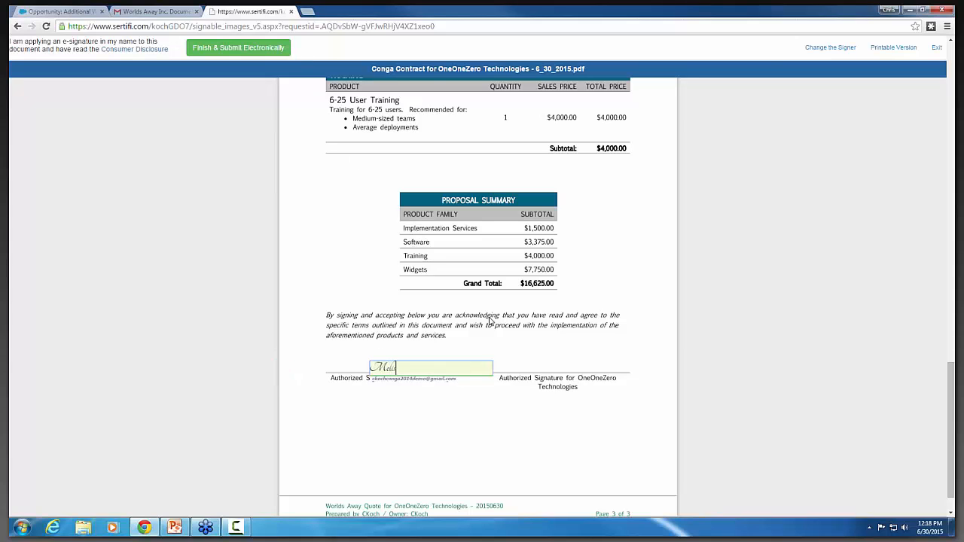
click(242, 48)
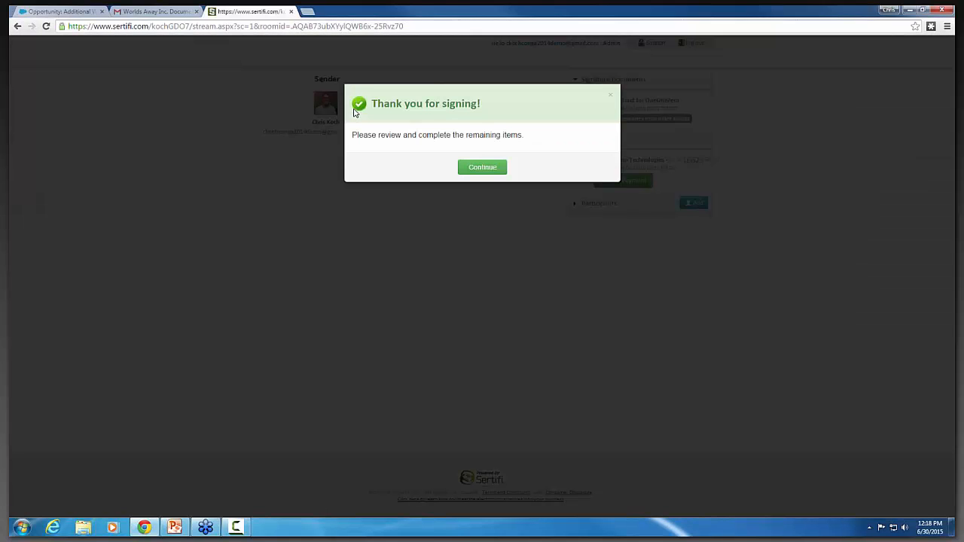
Open the payment form for the OneOneZero Technologies request, examine its payment, billing address and card sections, and cancel it.
click(486, 170)
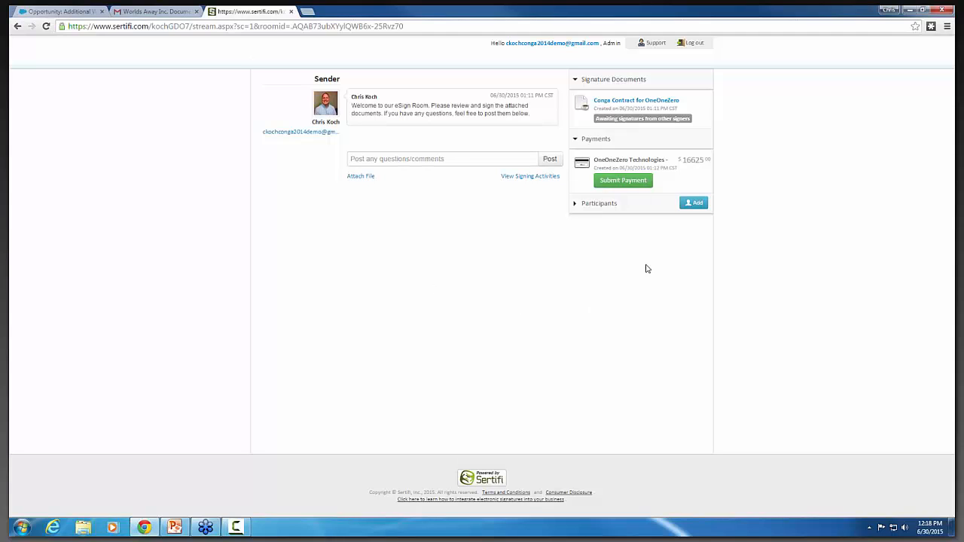
click(624, 181)
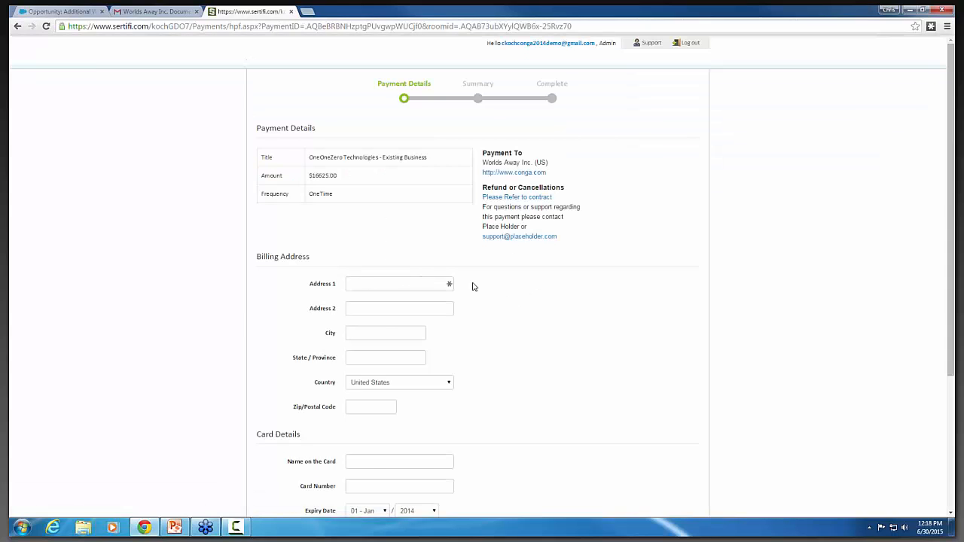
scroll(473, 287, down, 1)
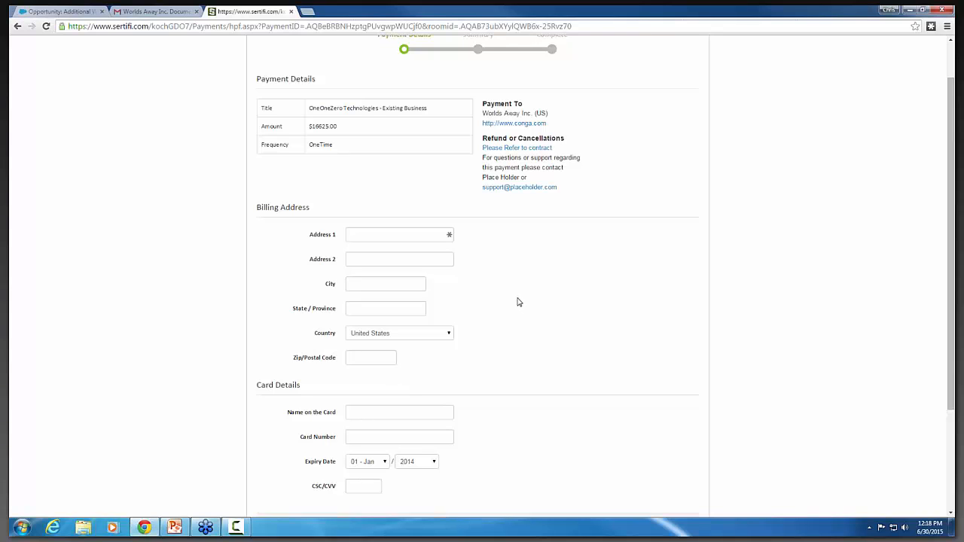
scroll(516, 308, down, 2)
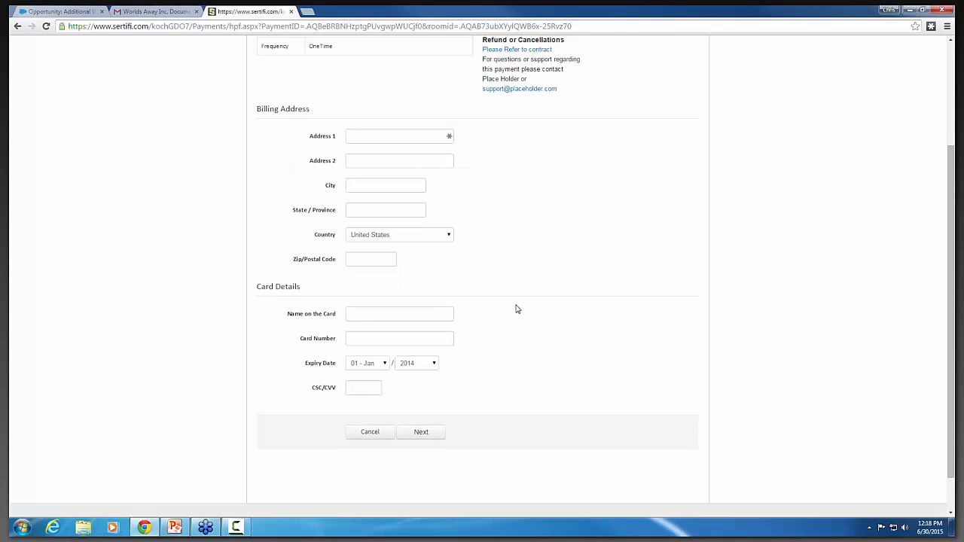
scroll(516, 309, up, 2)
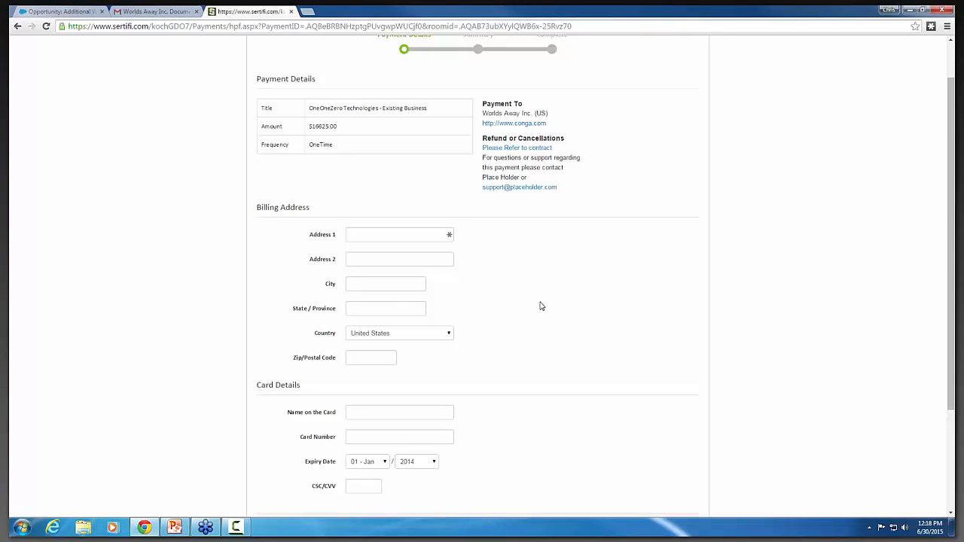
scroll(539, 305, down, 1)
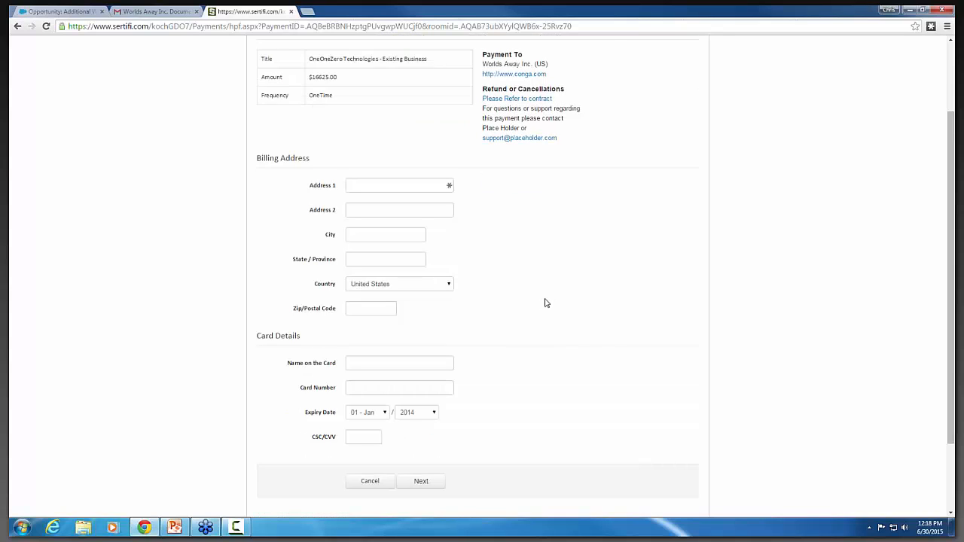
scroll(548, 302, up, 2)
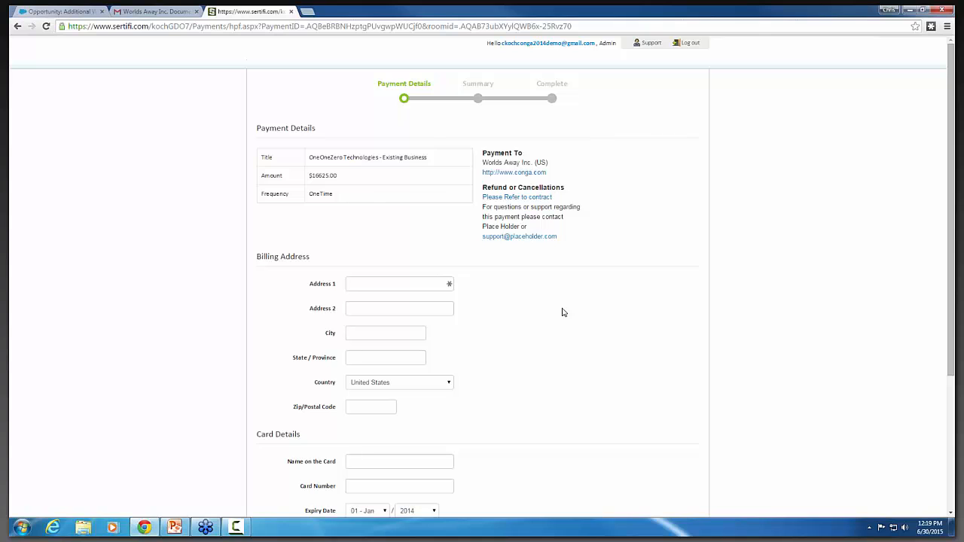
scroll(562, 312, down, 1)
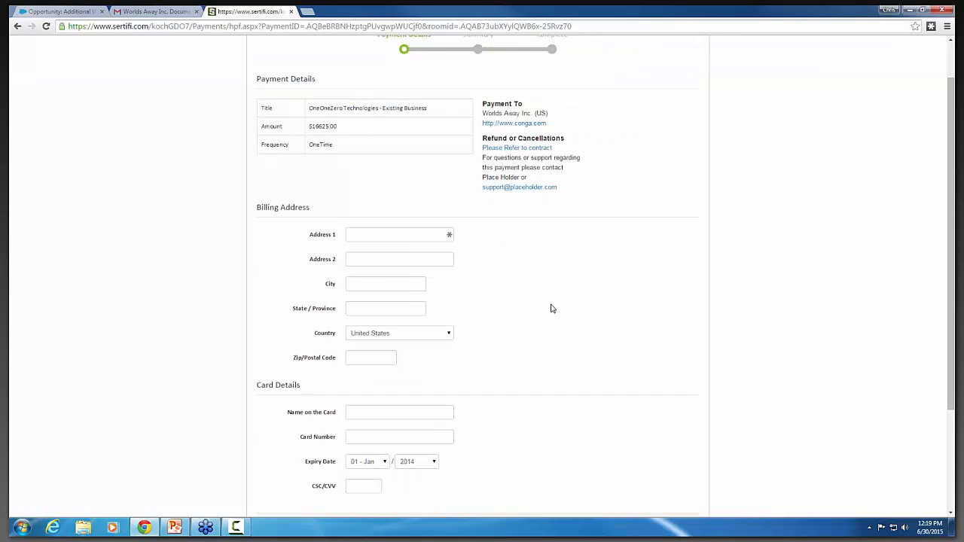
scroll(553, 309, down, 1)
click(368, 482)
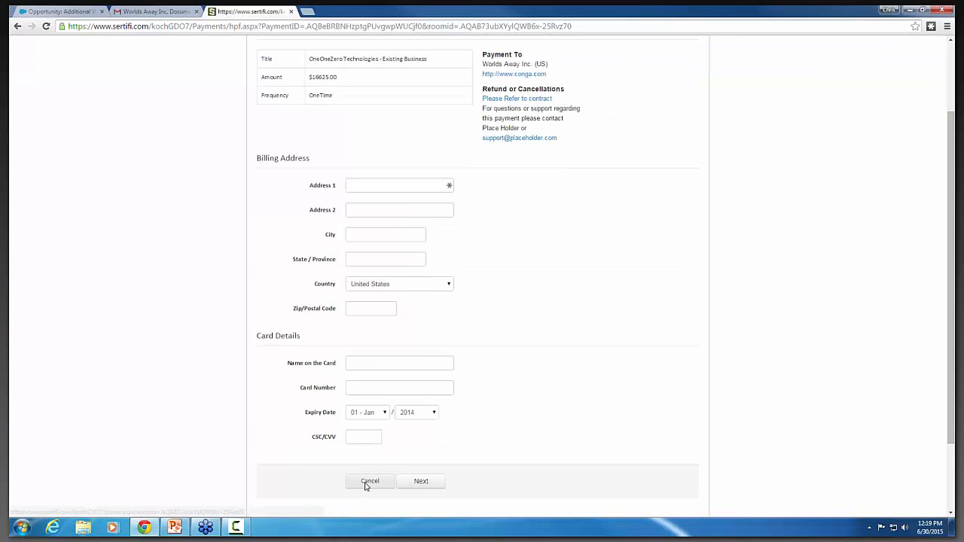
scroll(470, 411, down, 1)
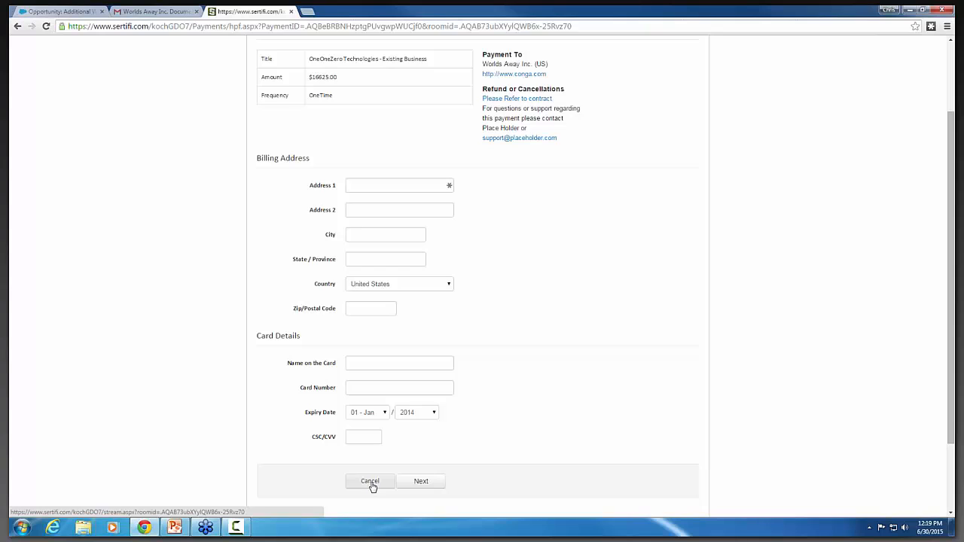
scroll(564, 100, up, 1)
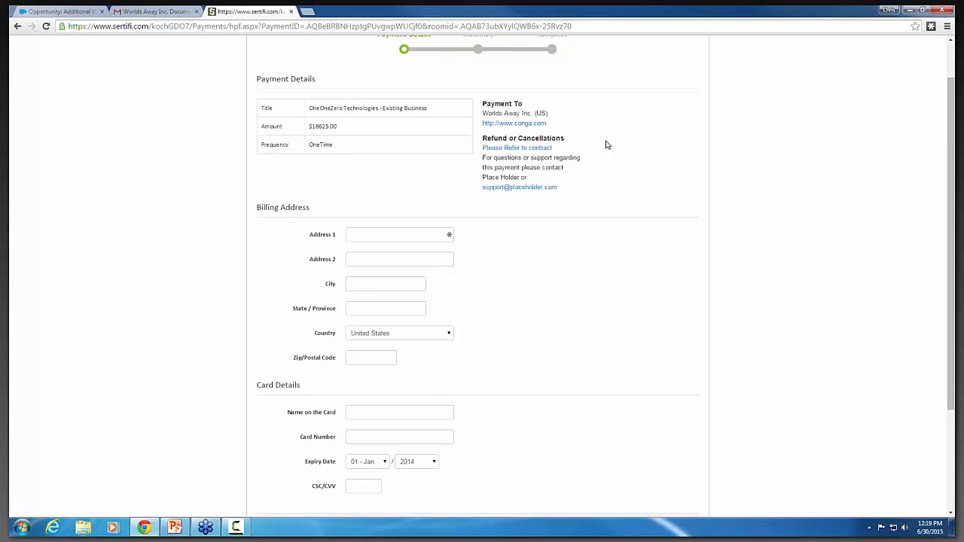
scroll(384, 429, down, 3)
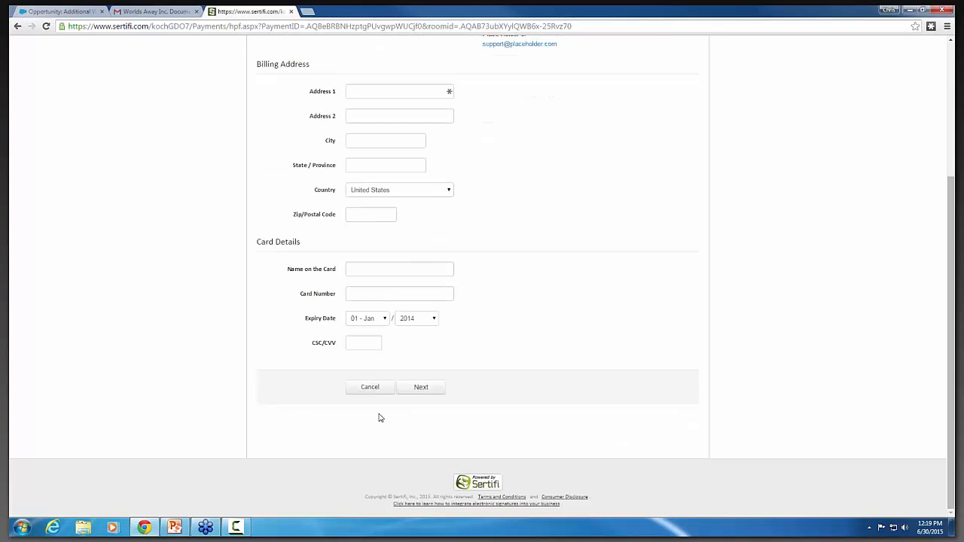
click(368, 390)
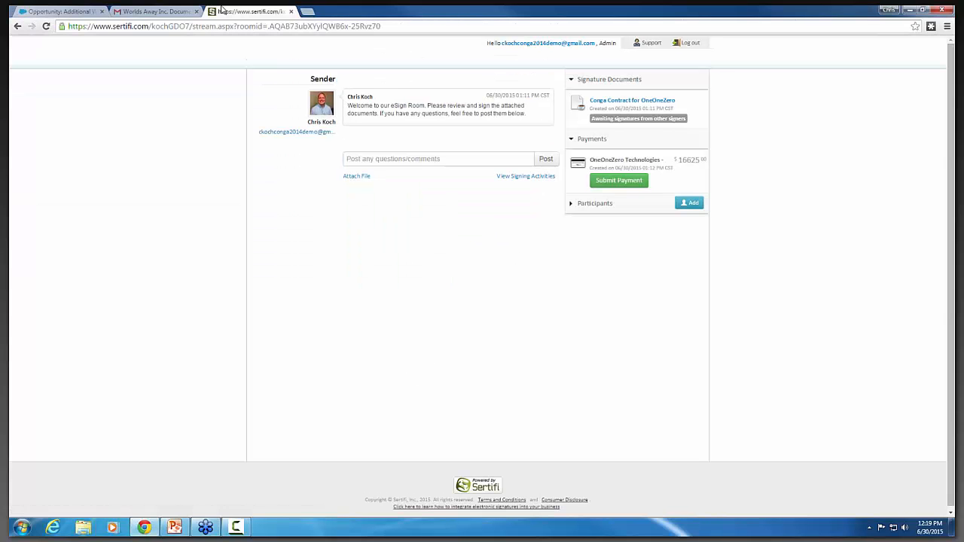
Close the signing room and, from the Salesforce opportunity, open the Sertifi EContract "Conga Quote for OneOneZero Technologies - 6/30/2015".
click(291, 12)
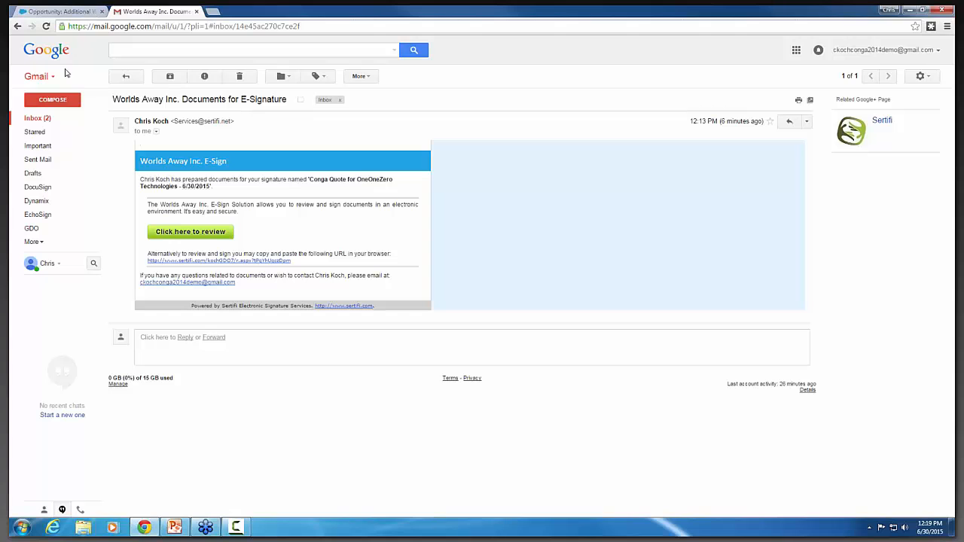
click(78, 12)
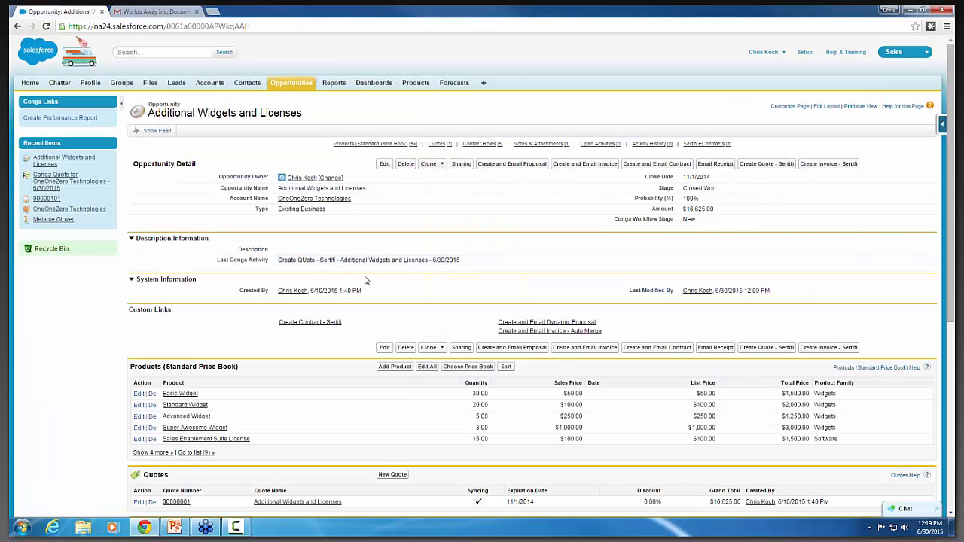
scroll(364, 280, down, 4)
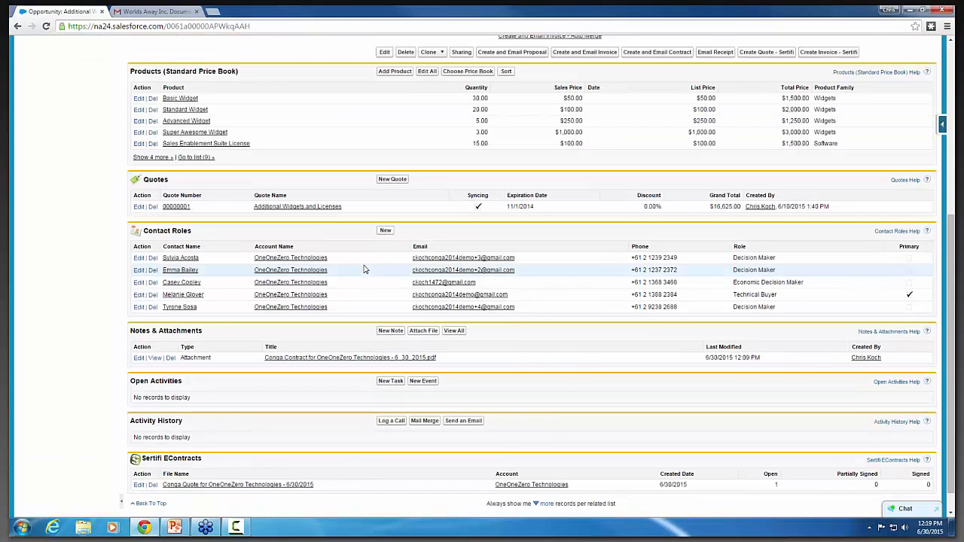
scroll(339, 381, up, 4)
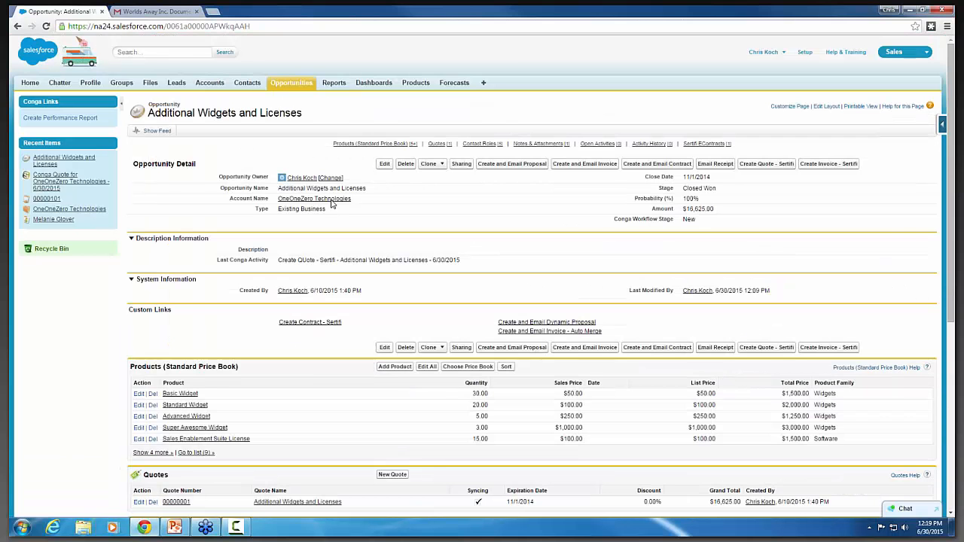
scroll(287, 177, down, 1)
scroll(286, 178, down, 3)
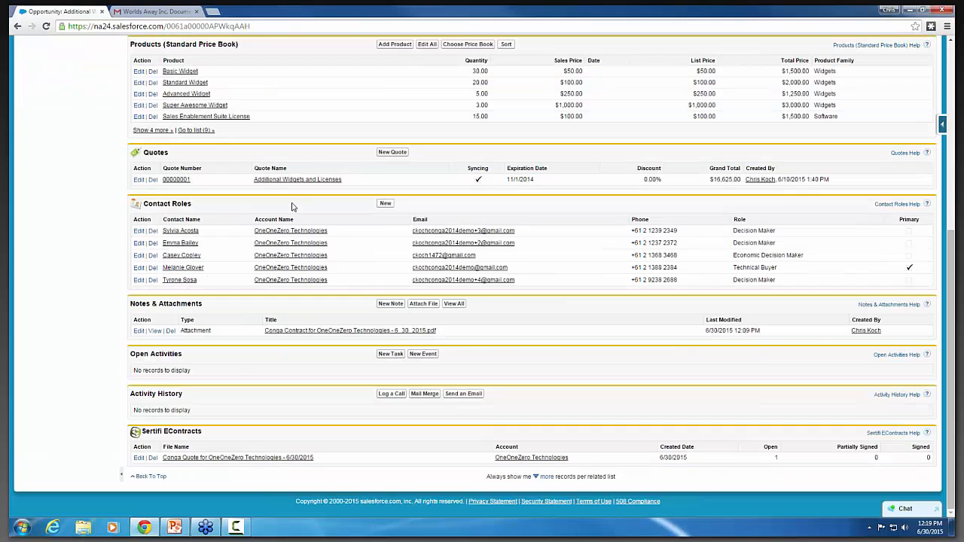
click(240, 459)
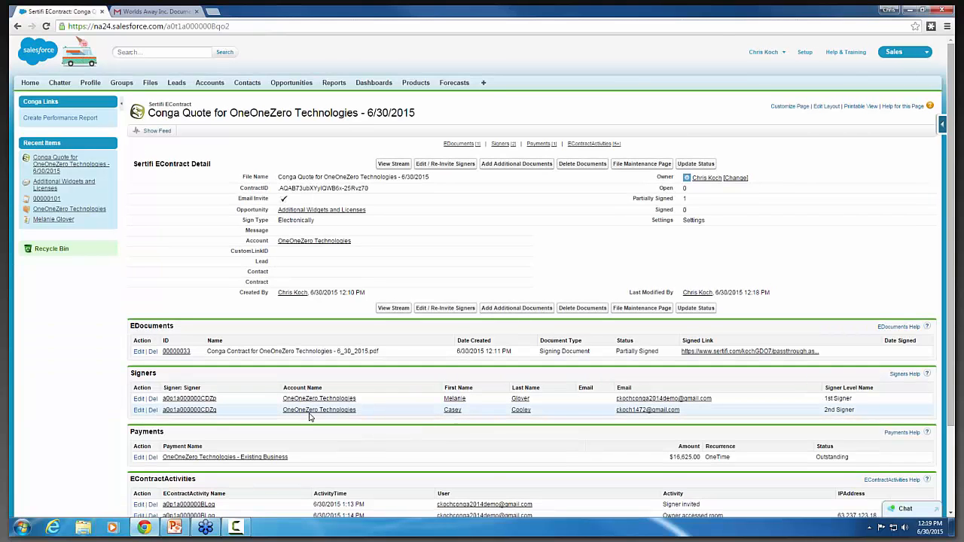
Examine the EContract's document status, signers and payment status, including the full list of its EContractActivities.
scroll(309, 416, down, 1)
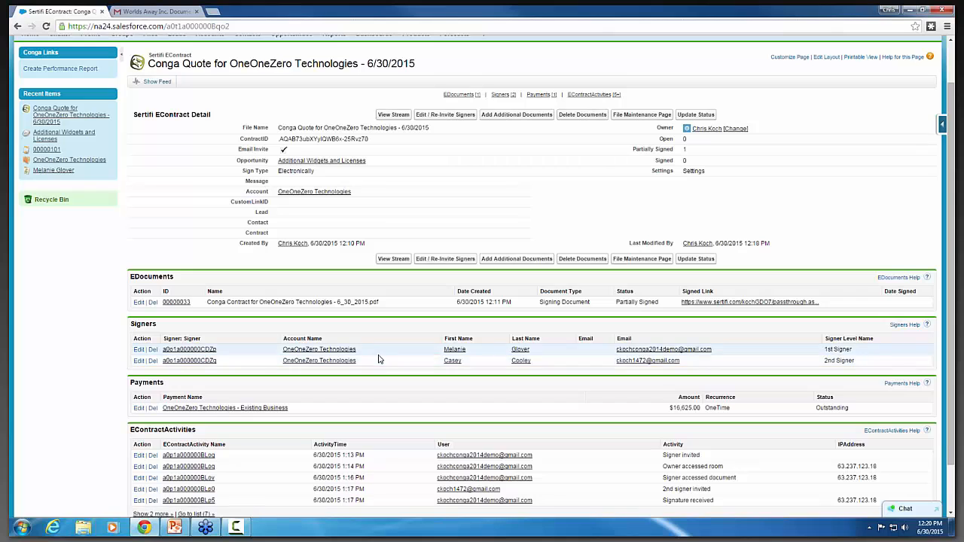
scroll(379, 359, down, 1)
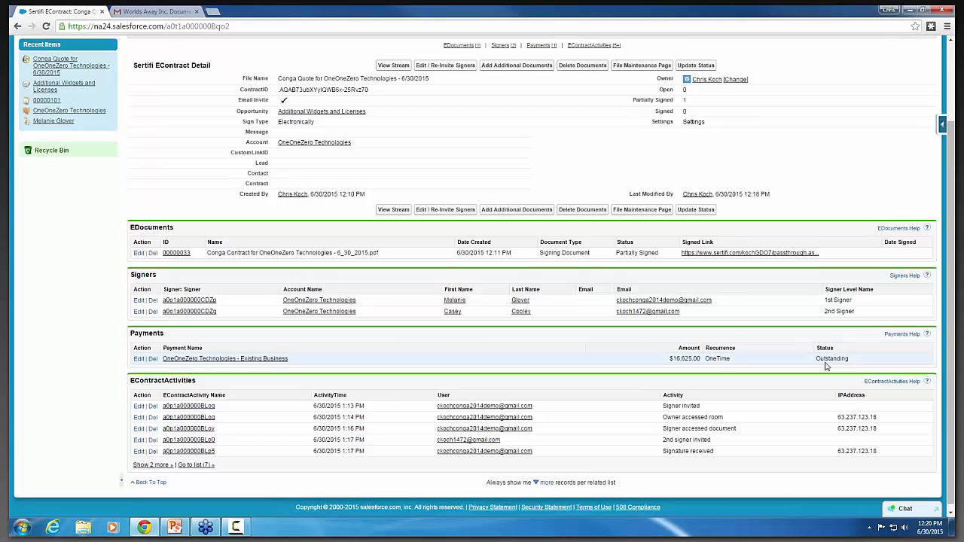
click(196, 467)
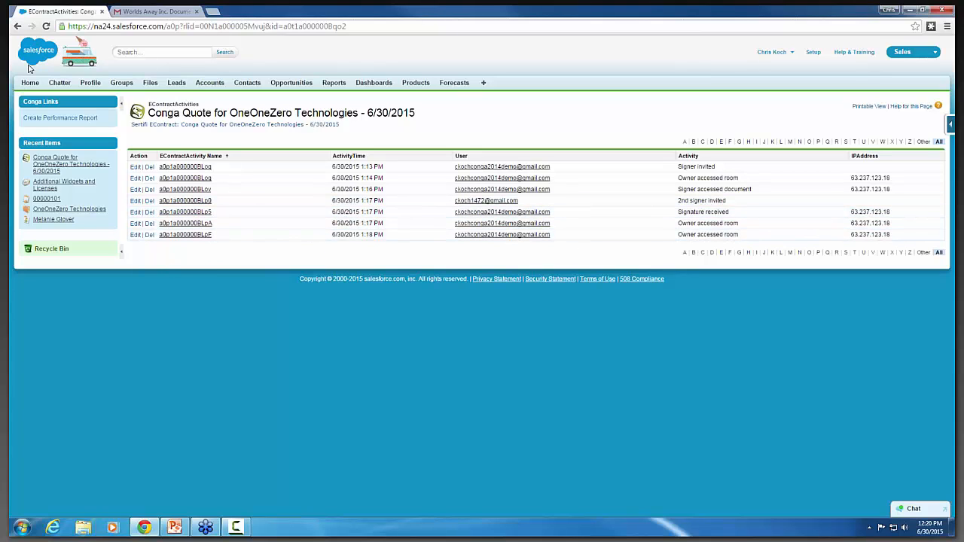
click(17, 27)
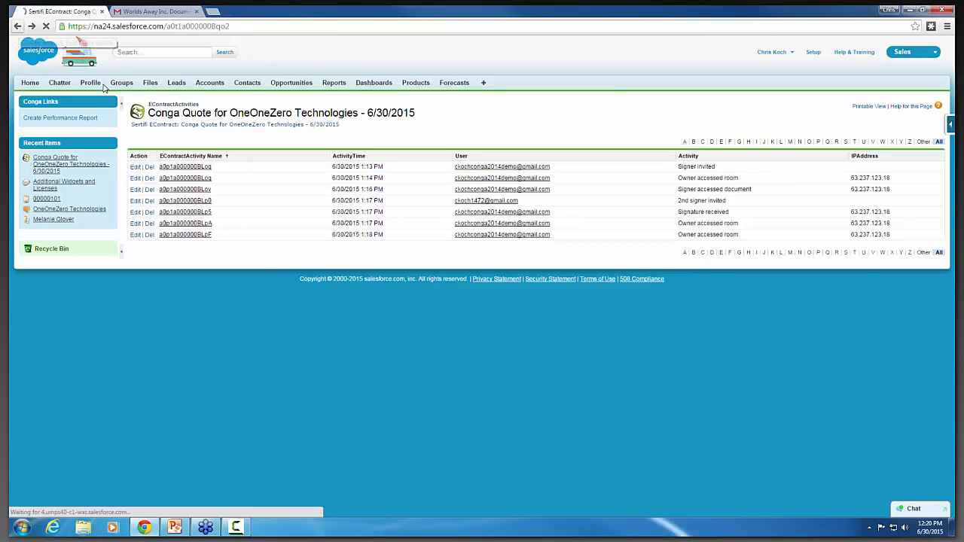
scroll(380, 357, down, 1)
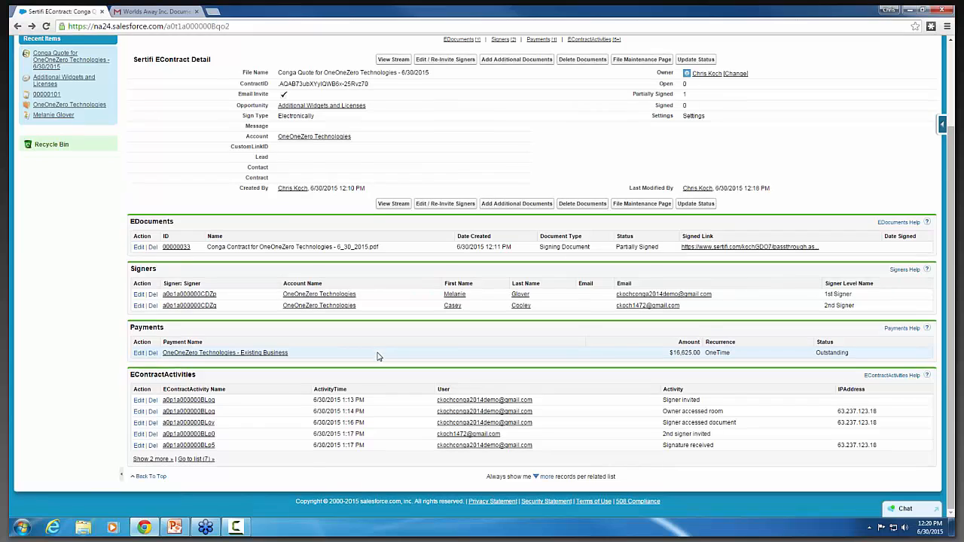
scroll(50, 233, up, 1)
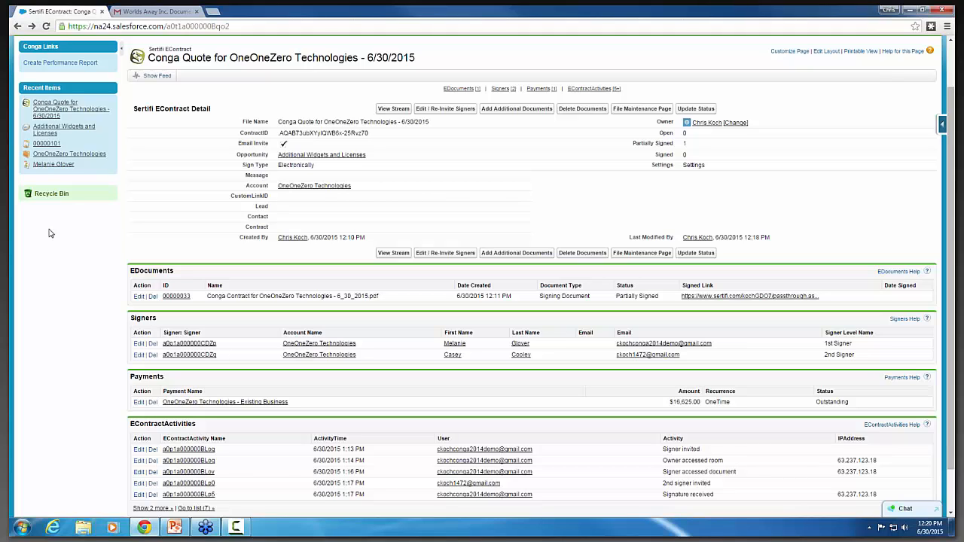
Go through the Additional Widgets and Licenses opportunity to the OneOneZero Technologies account and open its contract 00000101.
click(50, 131)
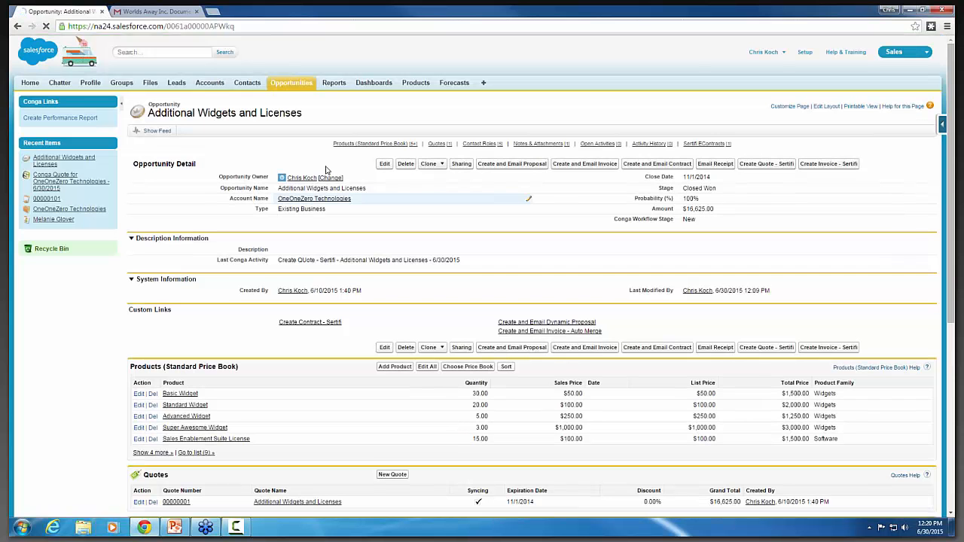
click(329, 199)
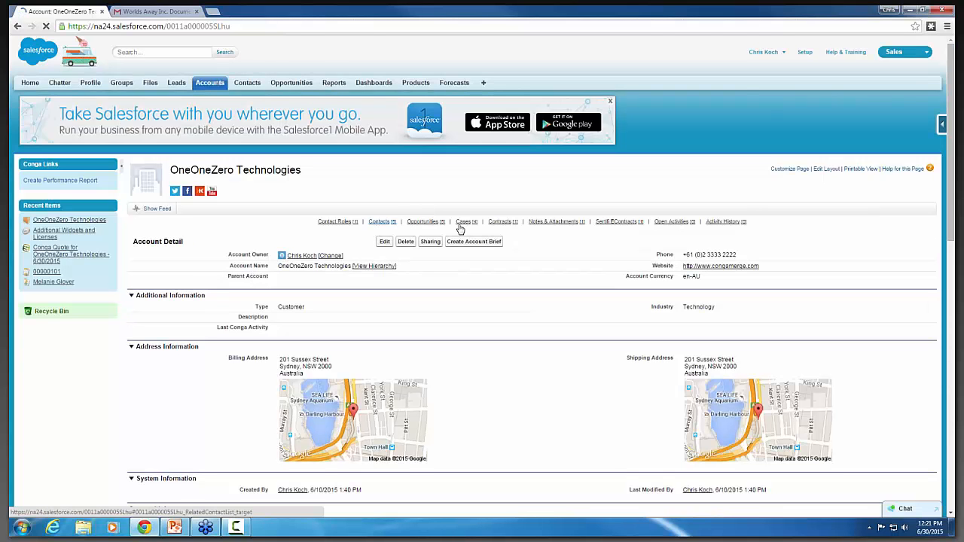
click(501, 223)
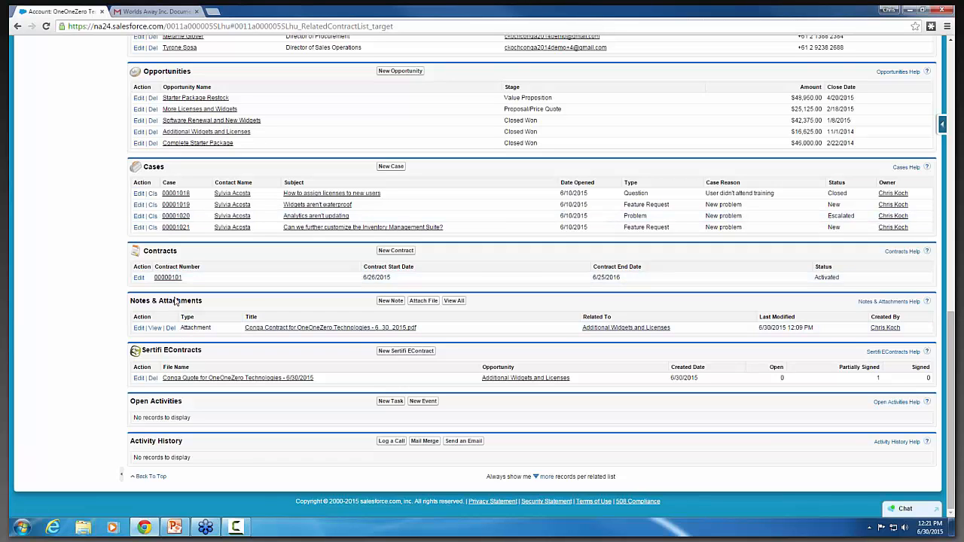
click(167, 278)
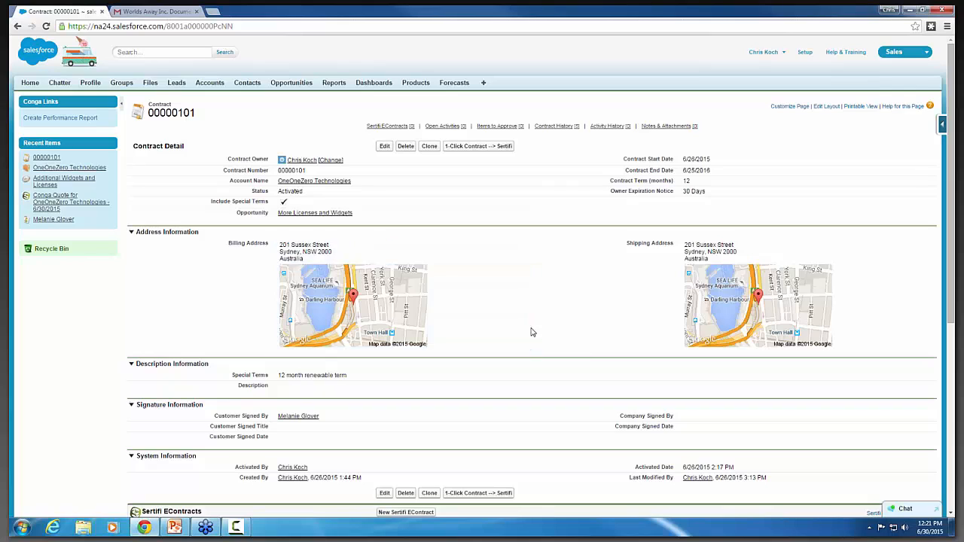
Check the contract's Customer Signed By field and run 1-Click Contract --> Sertifi to generate and send the contract.
double_click(276, 420)
drag(278, 419, 329, 424)
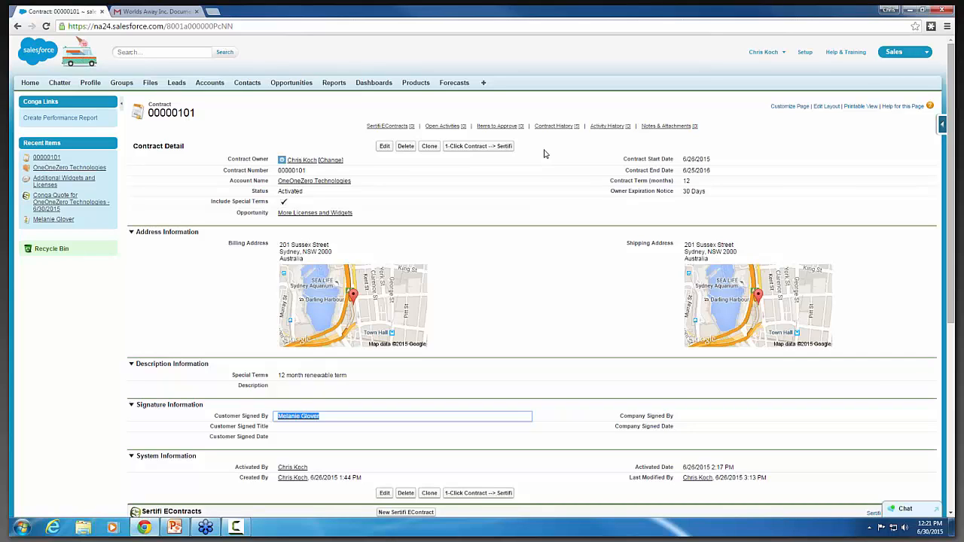
click(334, 419)
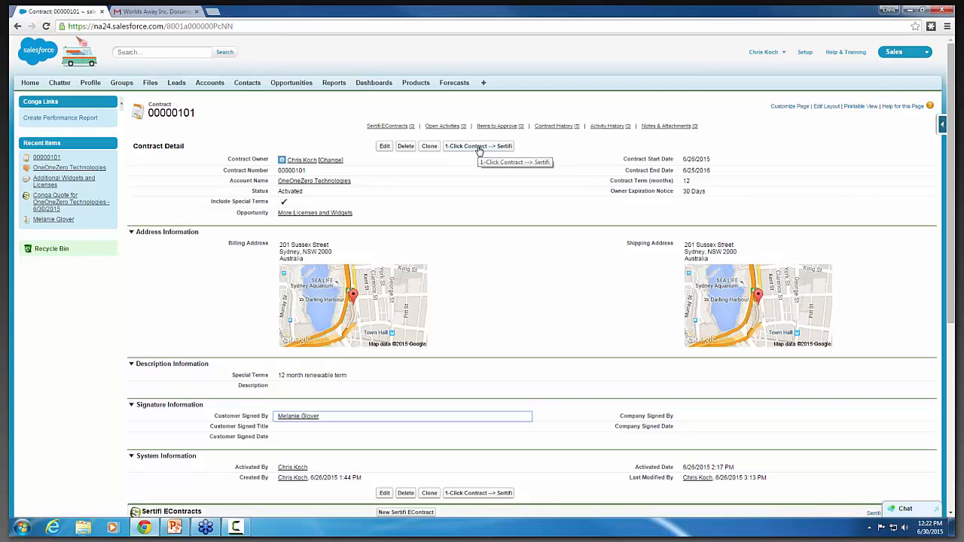
click(480, 148)
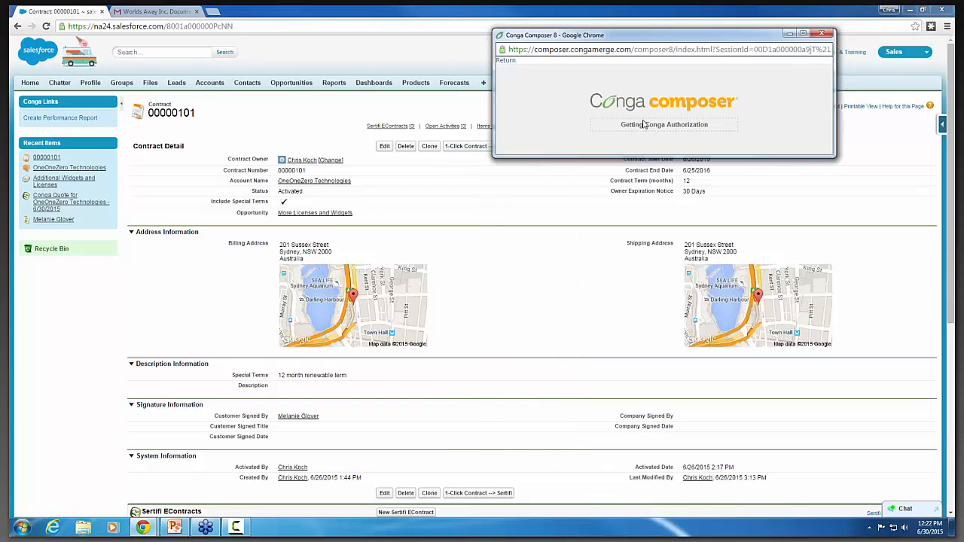
drag(698, 43, 519, 236)
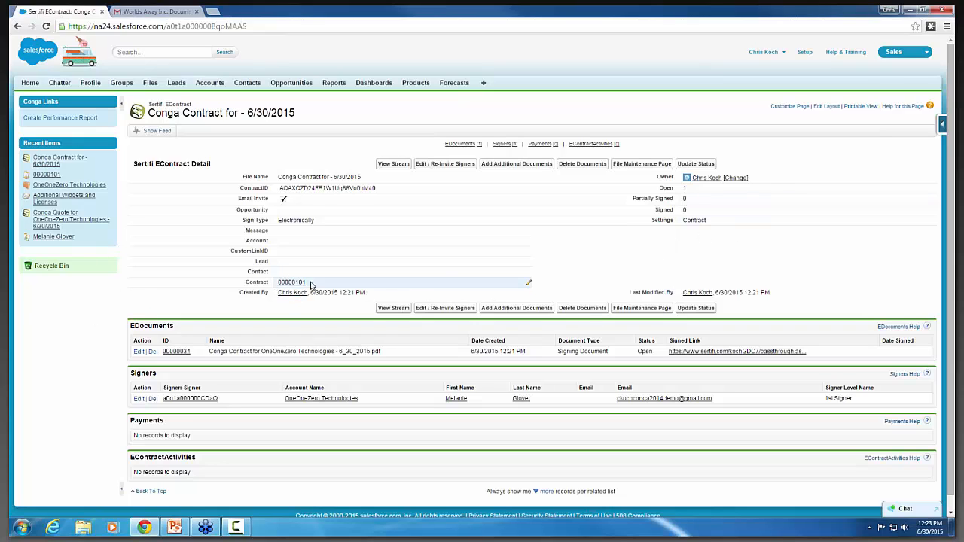
Check the Settings field of the new "Conga Contract for - 6/30/2015" EContract and go to the Opportunities home page.
drag(709, 221, 655, 245)
click(692, 269)
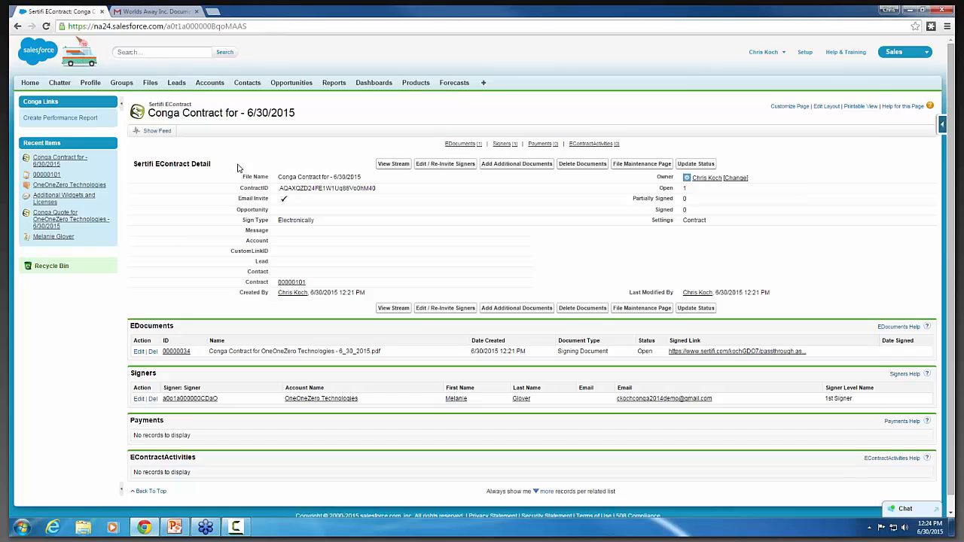
click(290, 83)
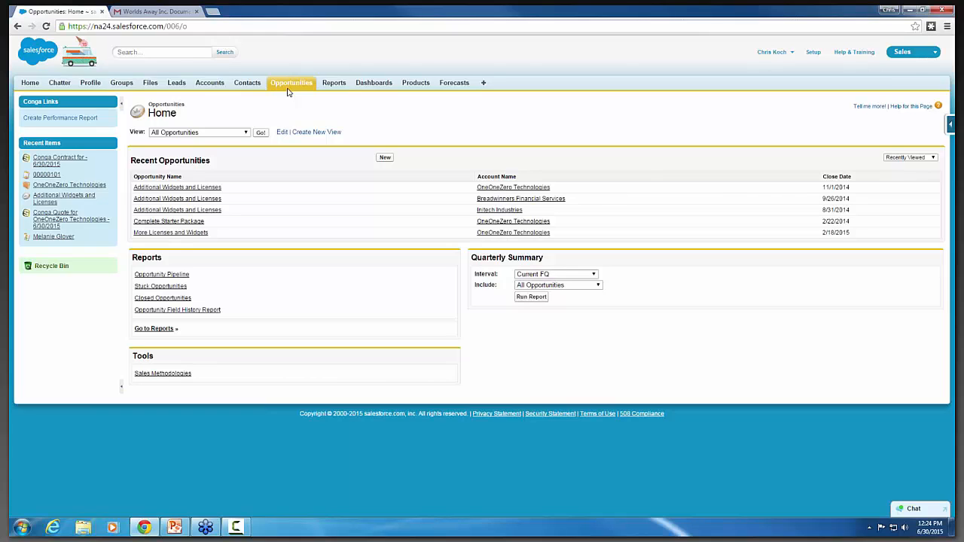
List All Opportunities and select every Additional Widgets and Licenses and Complete Starter Package opportunity.
click(260, 134)
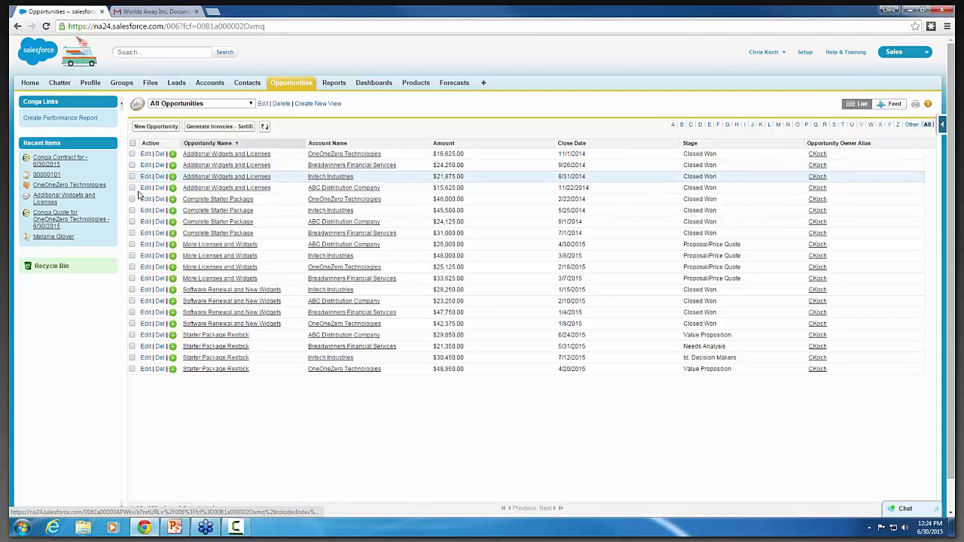
click(132, 153)
click(131, 165)
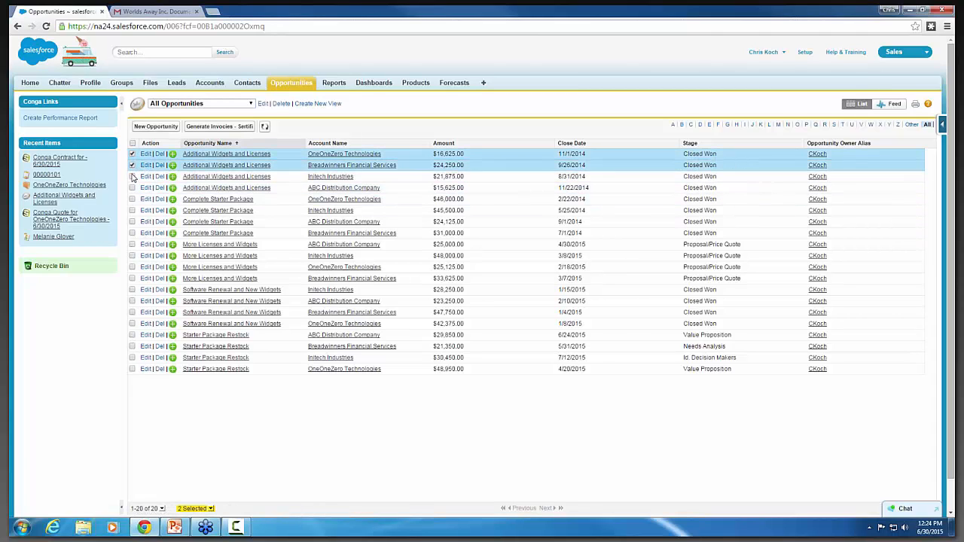
click(132, 176)
click(132, 187)
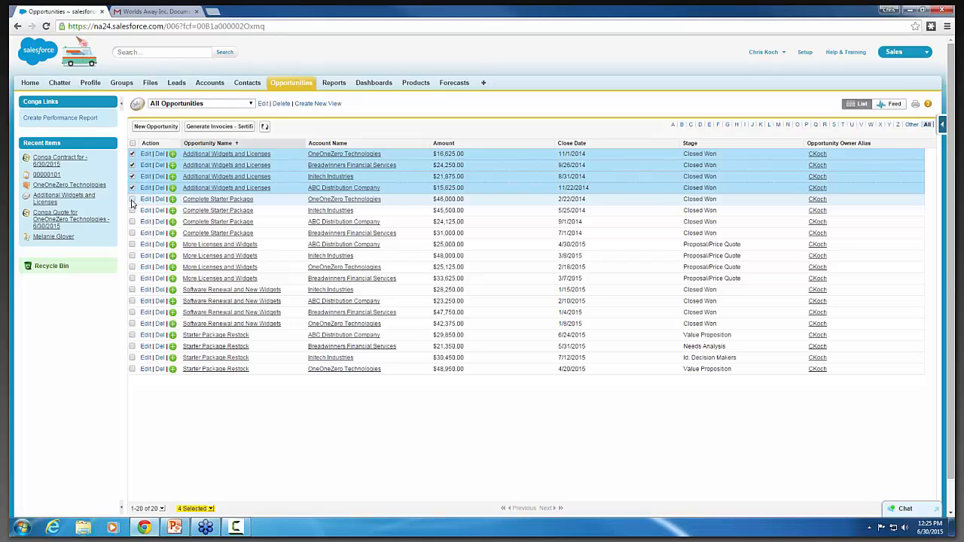
click(132, 199)
click(132, 210)
click(131, 221)
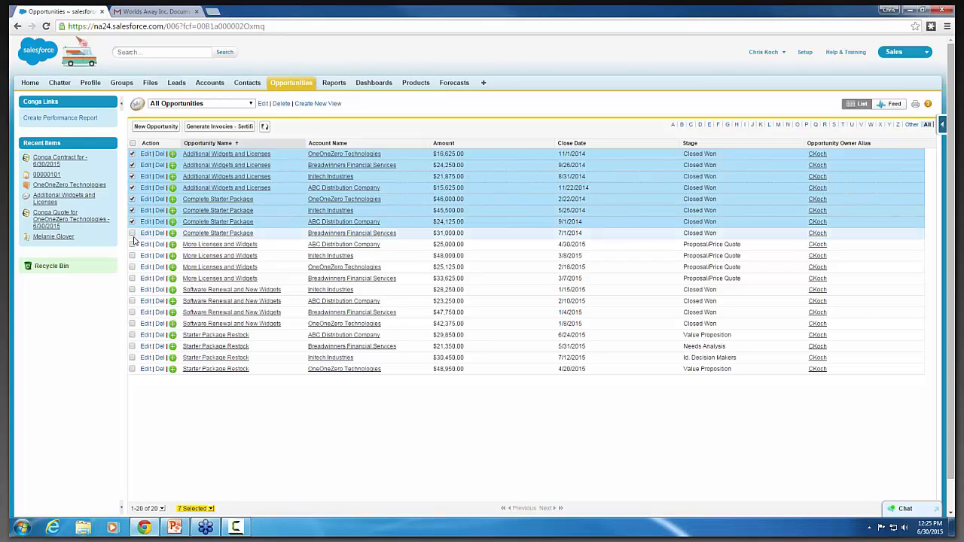
click(132, 233)
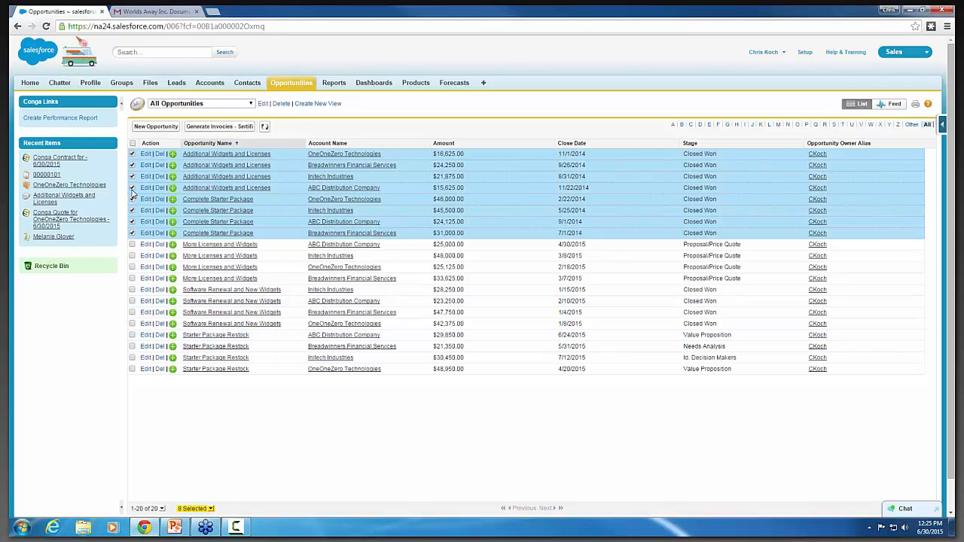
Run Generate Invoices - Sertifi on the selected opportunities through Conga Conductor, then close the Conductor window.
click(240, 125)
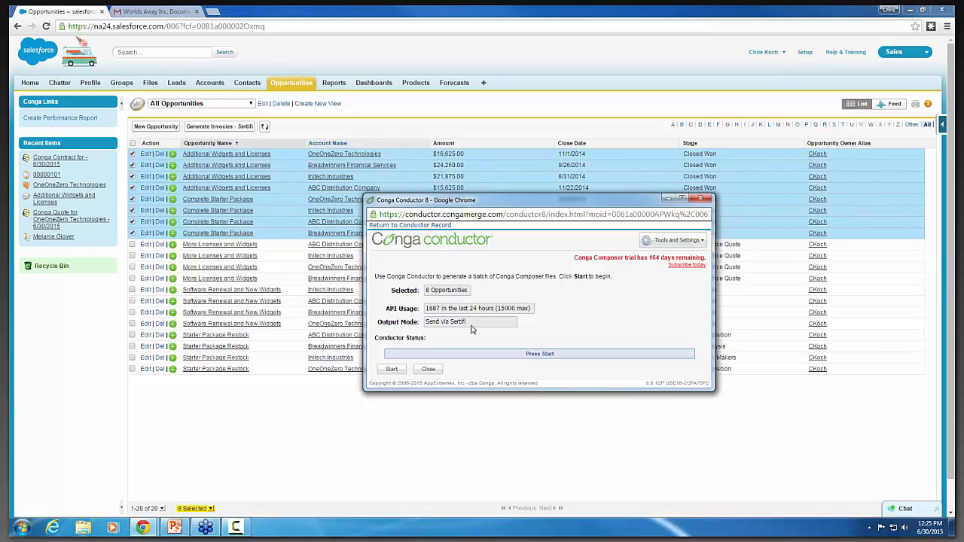
click(394, 371)
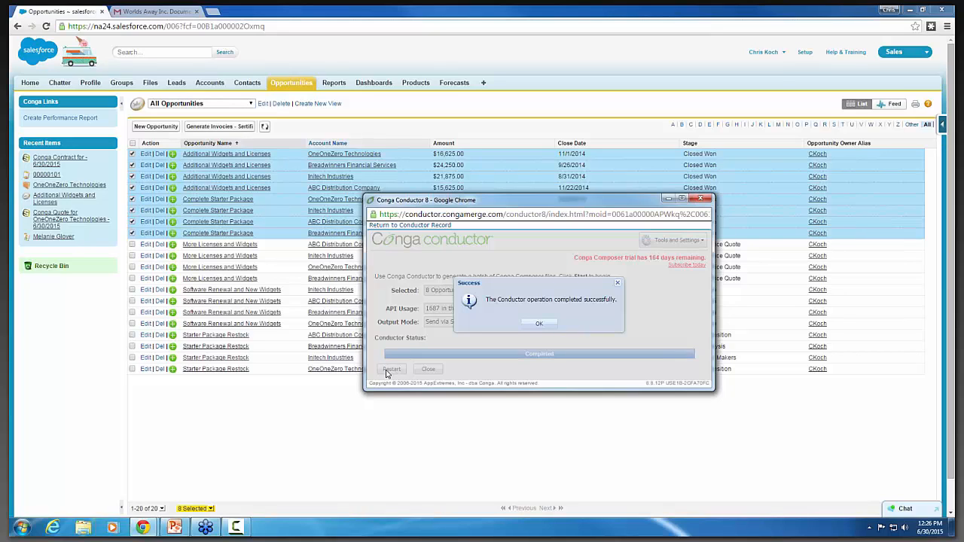
click(540, 326)
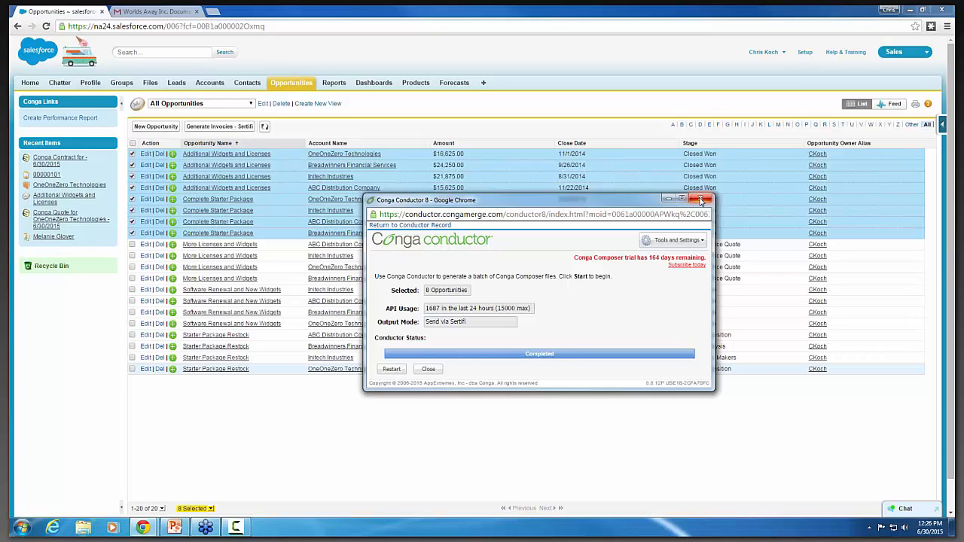
click(700, 200)
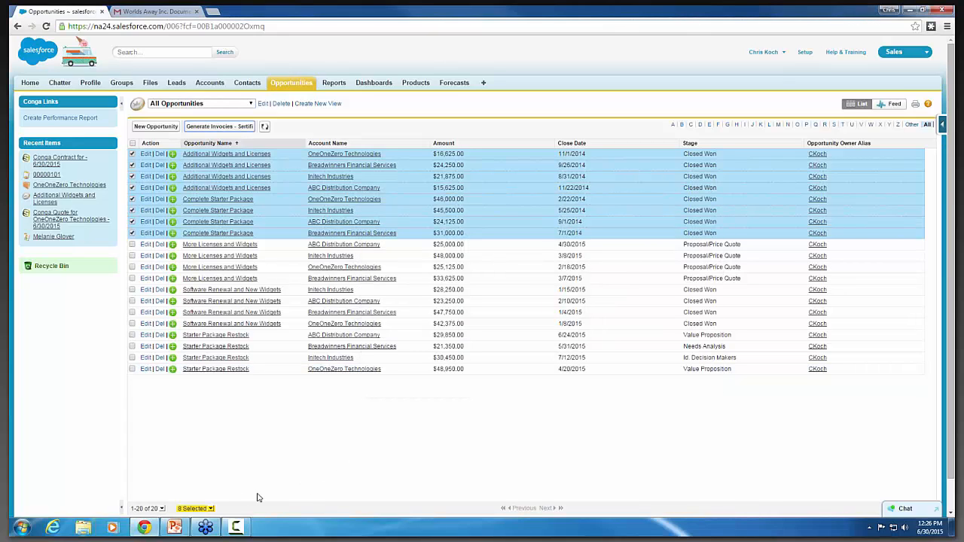
Switch to the PowerPoint webinar presentation and view the FAQ Session slide, followed by the Giveaway slide.
click(177, 530)
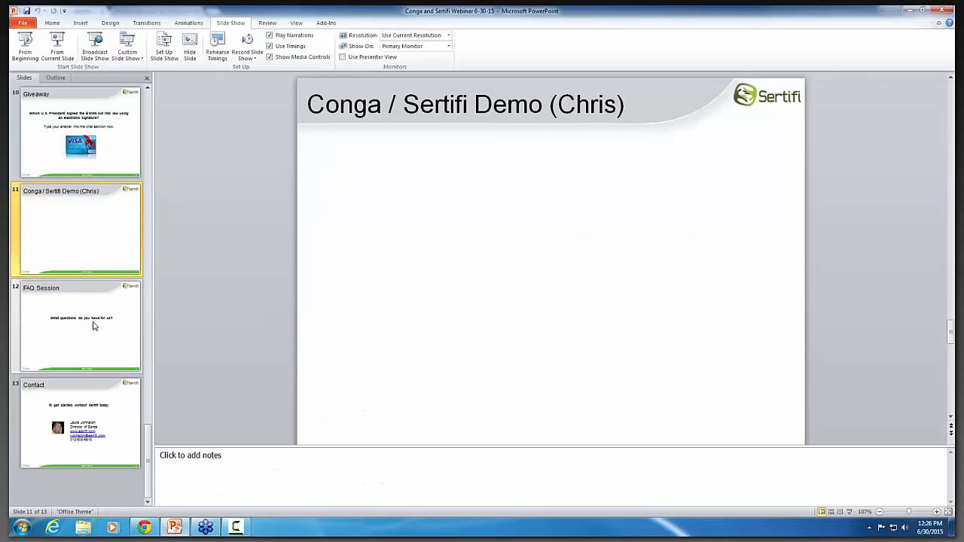
click(96, 326)
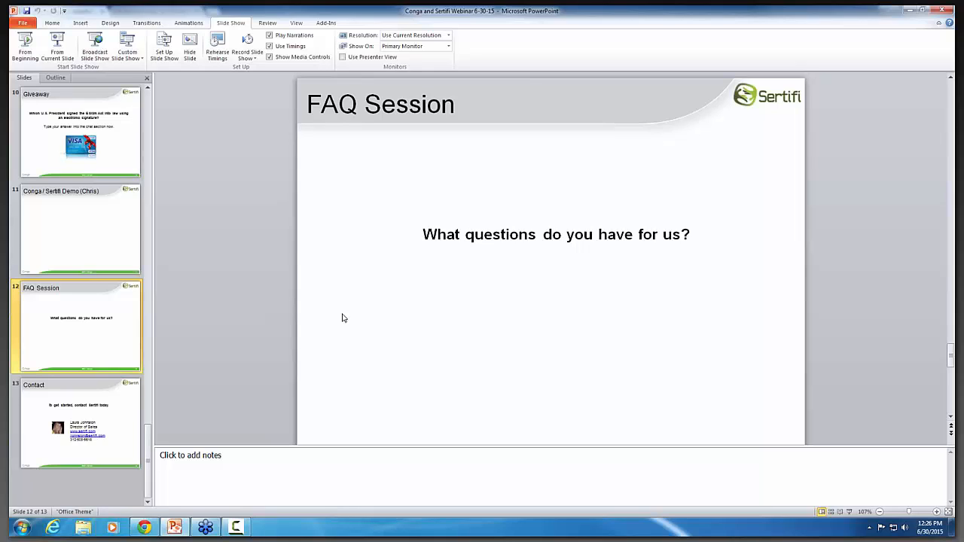
click(113, 121)
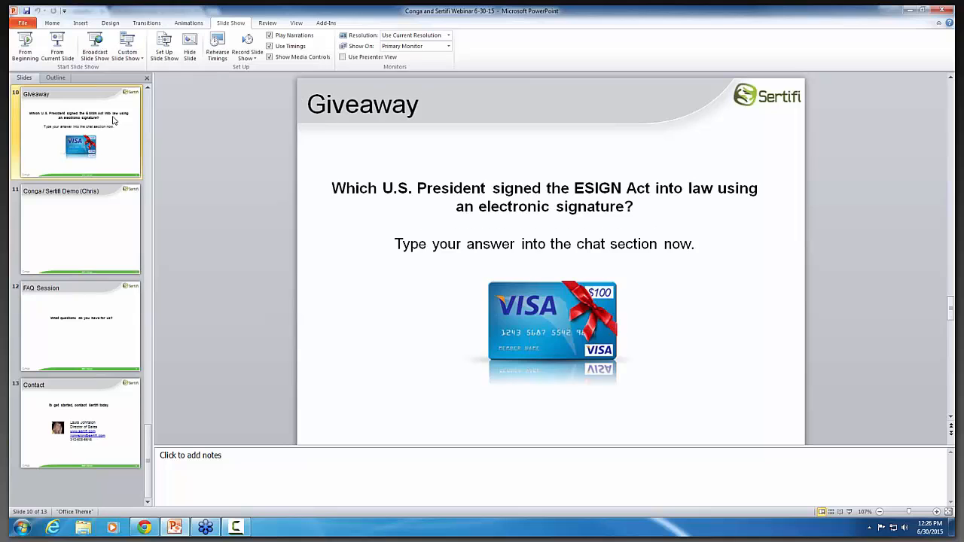